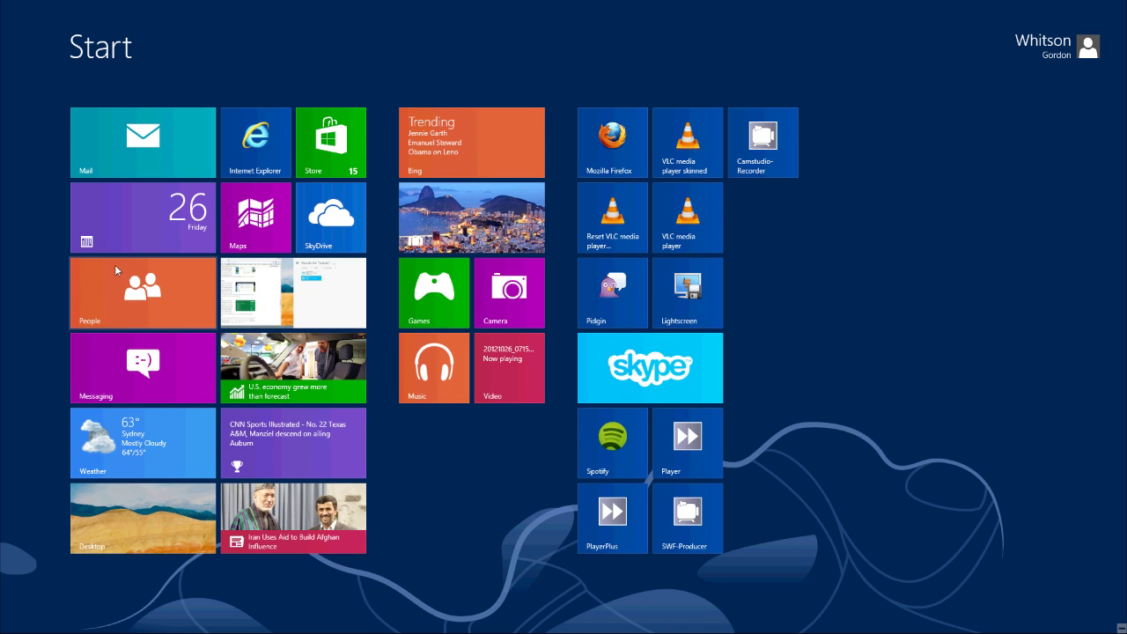
- Open the Calendar app to its October 2012 month view and return to the Start screen
click(153, 210)
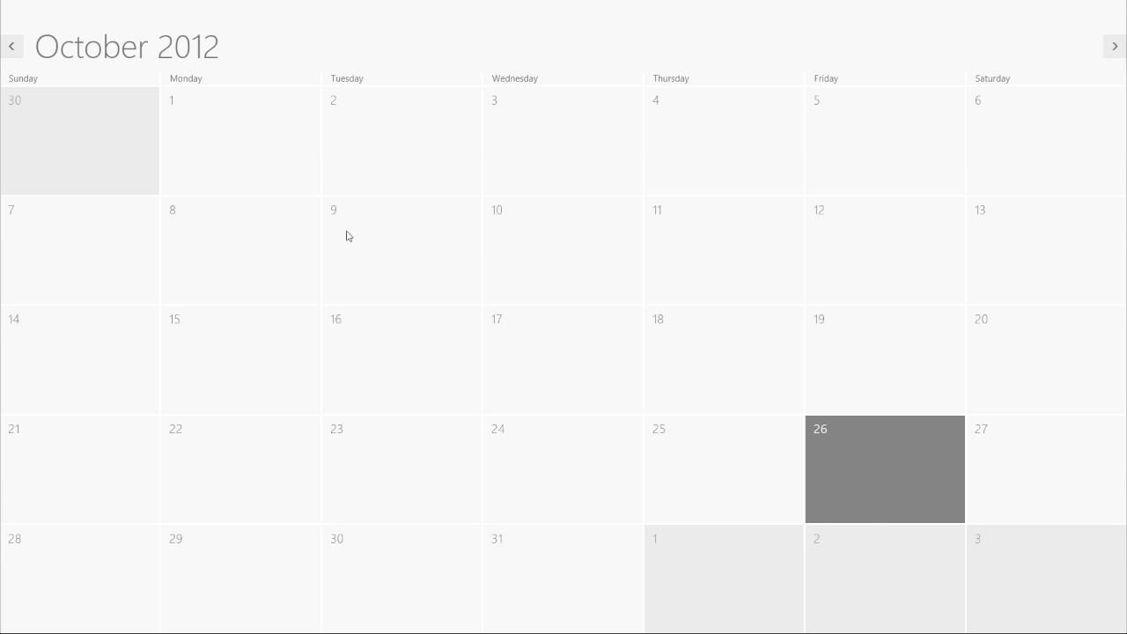
key(super)
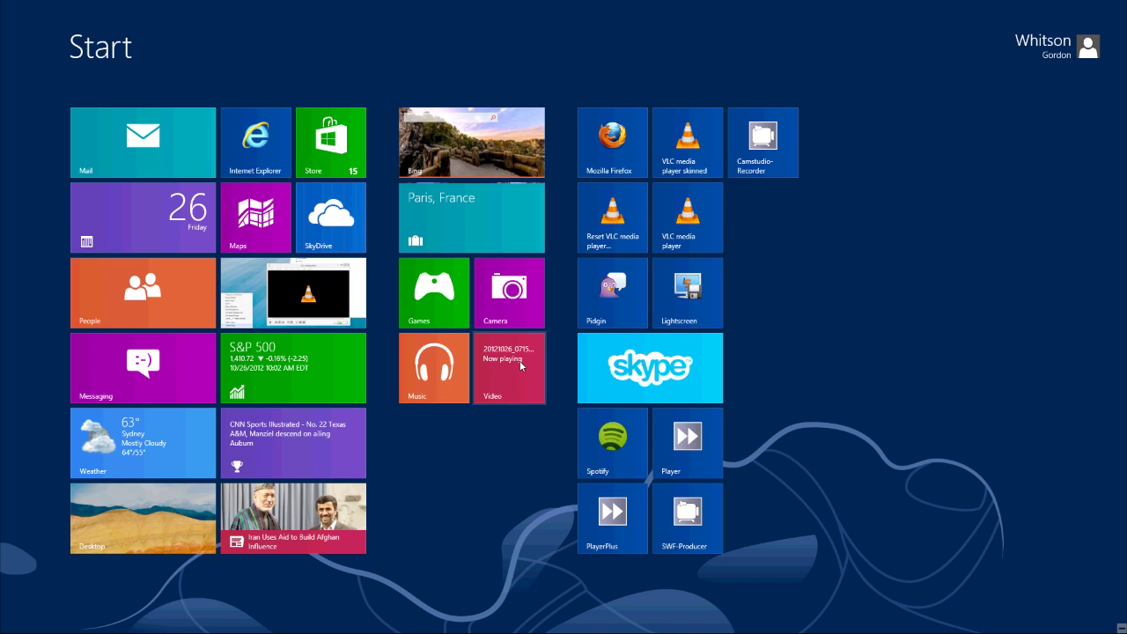
- Show the available options for the Video tile on the Start screen and dismiss them
drag(522, 361, 527, 337)
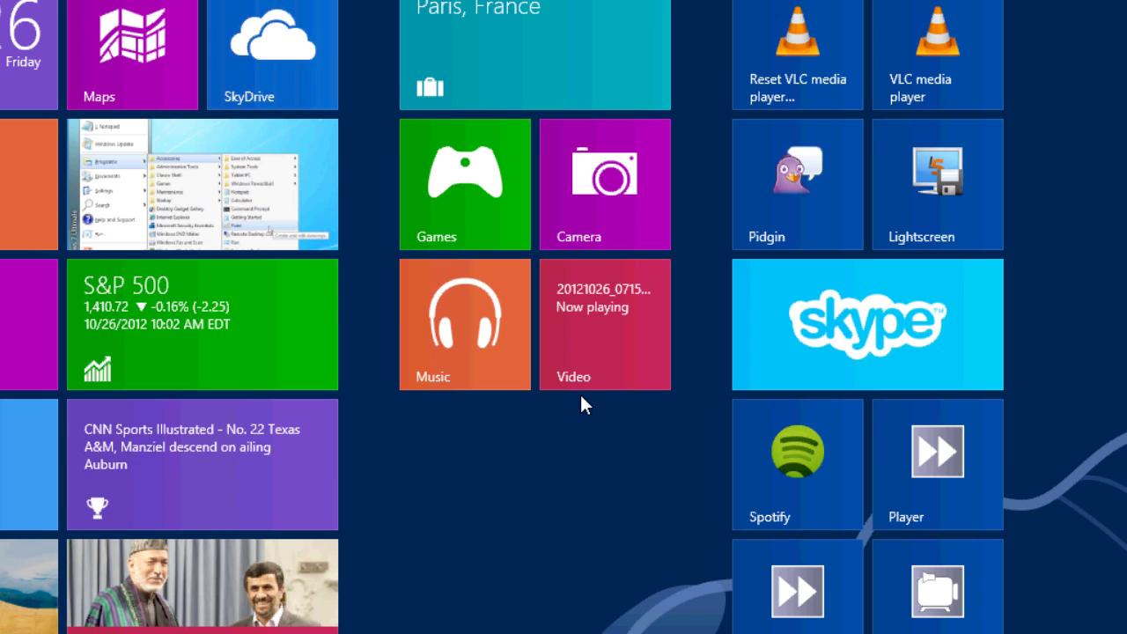
right_click(606, 322)
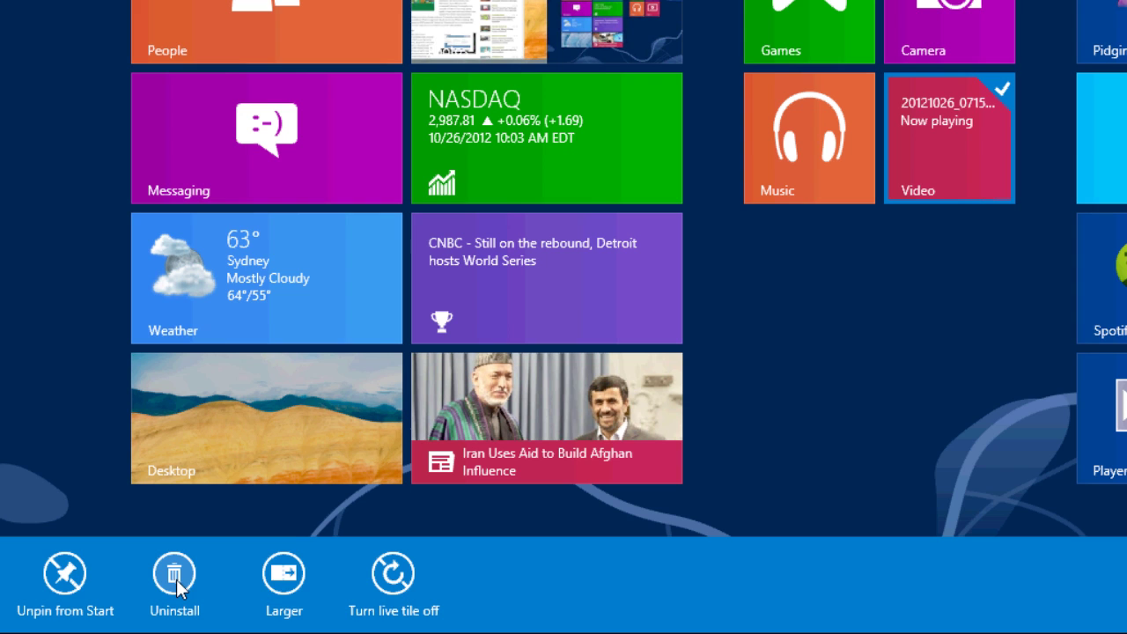
click(842, 428)
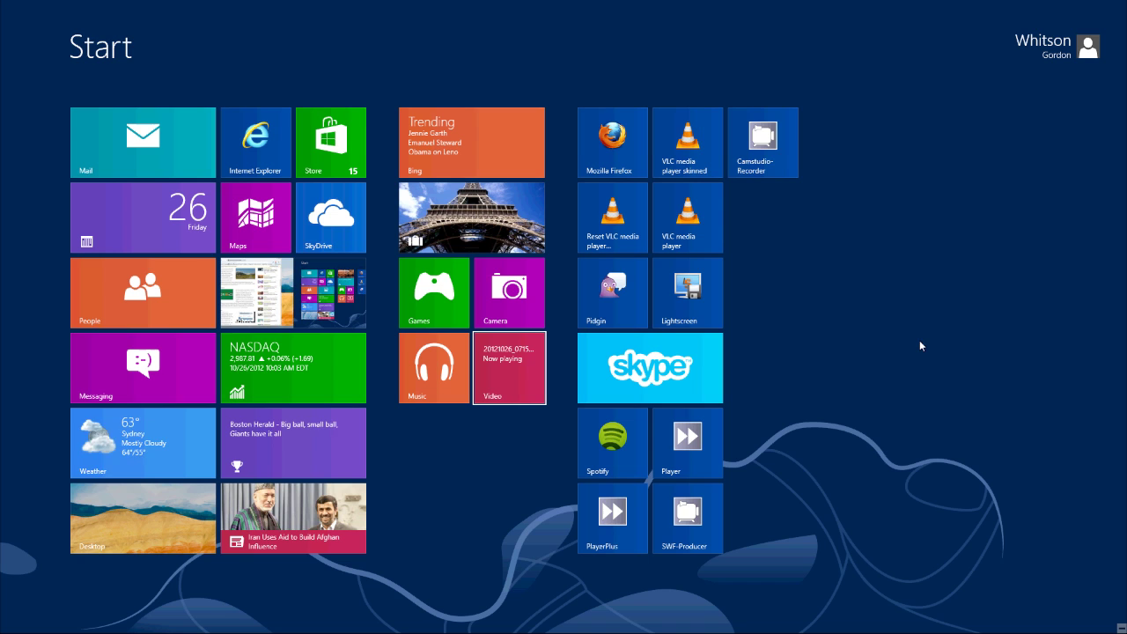
- View the Share charm and the Devices charm from the Start screen
key(super+c)
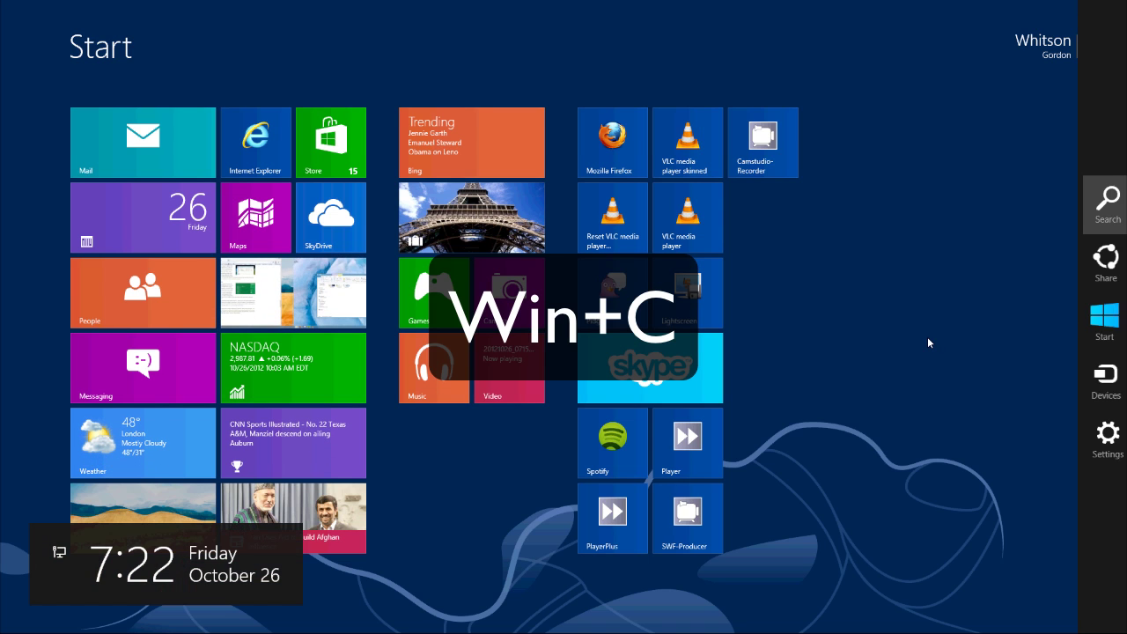
click(1103, 260)
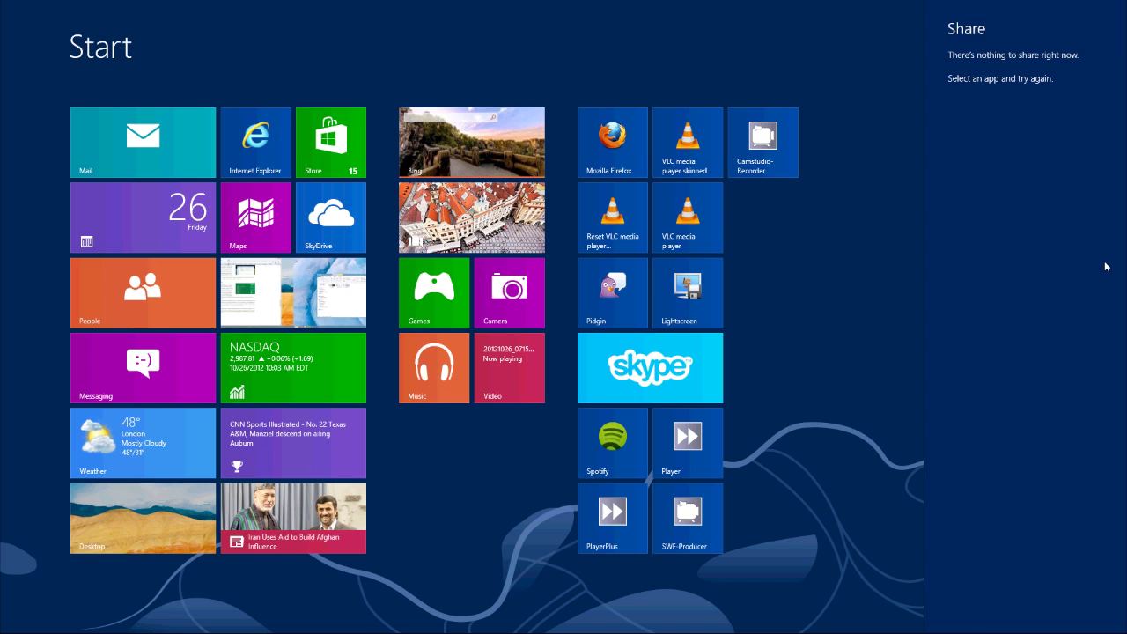
key(super+c)
key(Down)
key(Down)
key(Down)
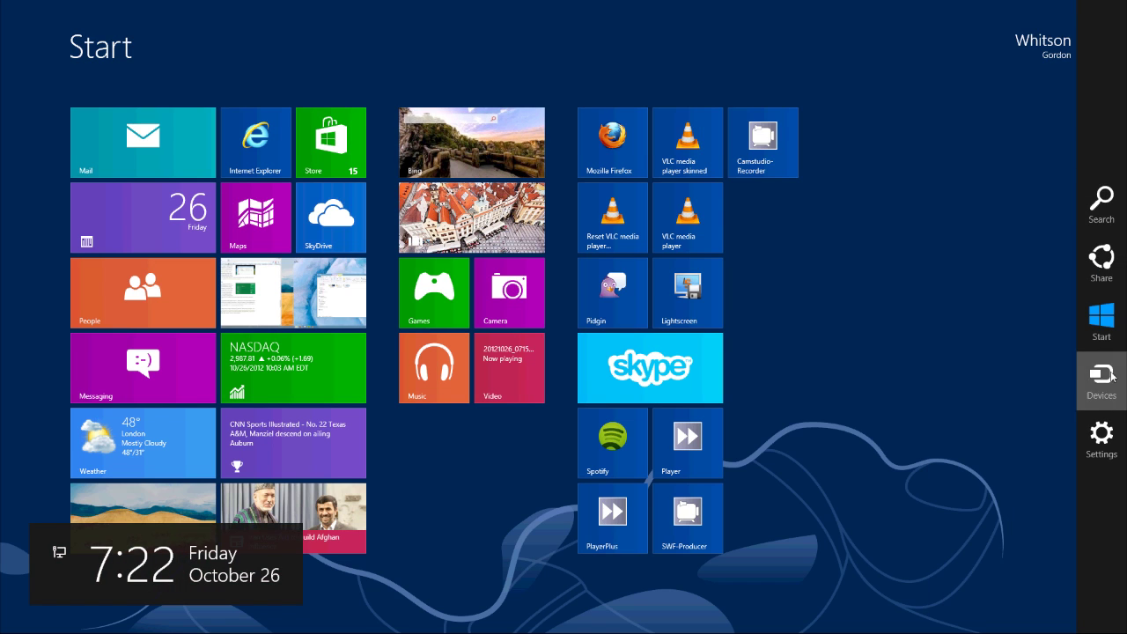
key(Return)
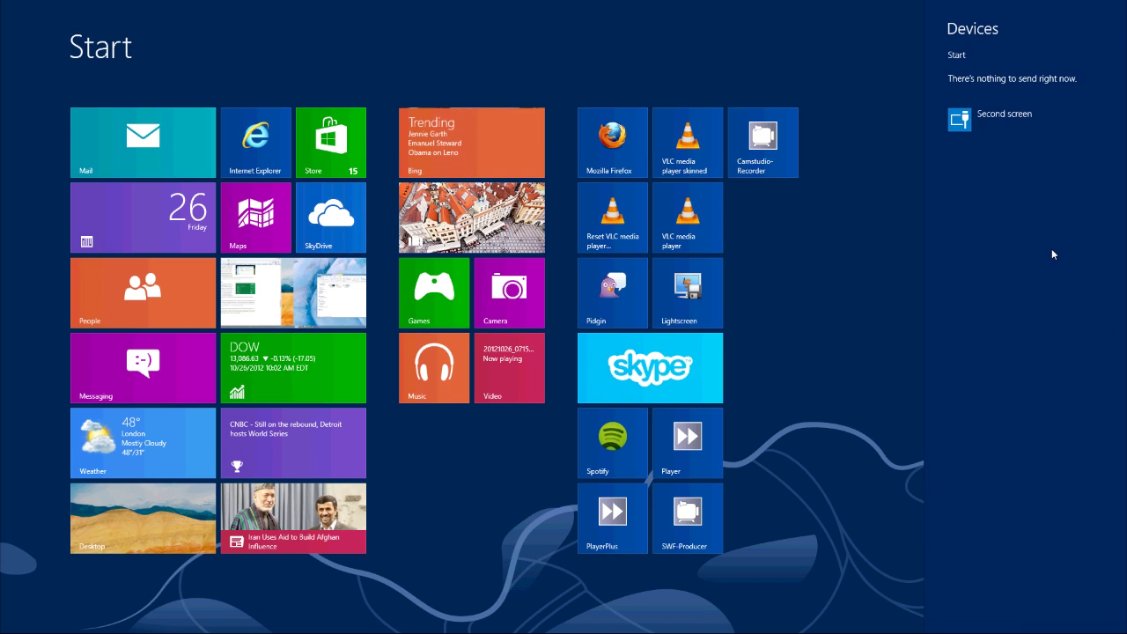
- View the Settings charm's system options from the Start screen and close it
key(super+c)
click(1092, 432)
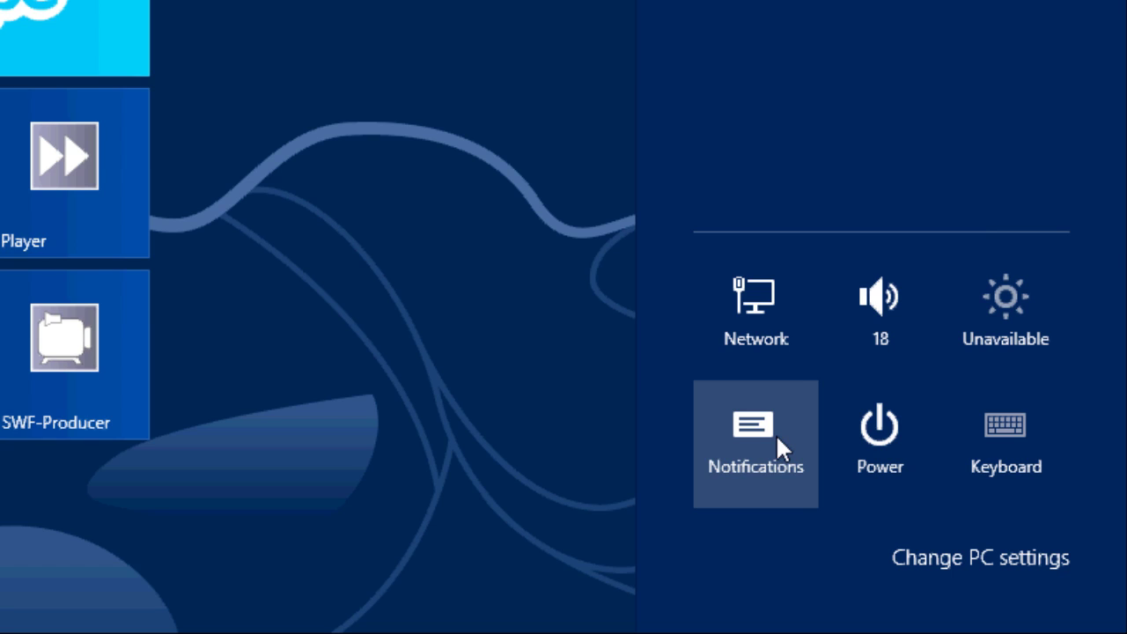
key(Escape)
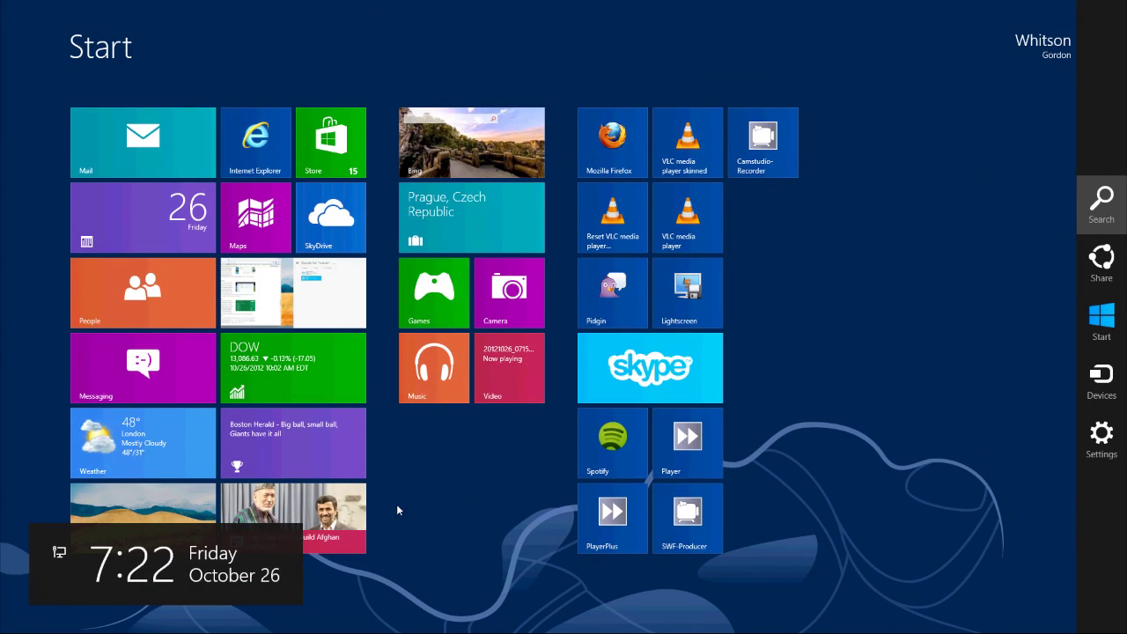
- Switch to the desktop and view its own options in the Settings charm
click(175, 502)
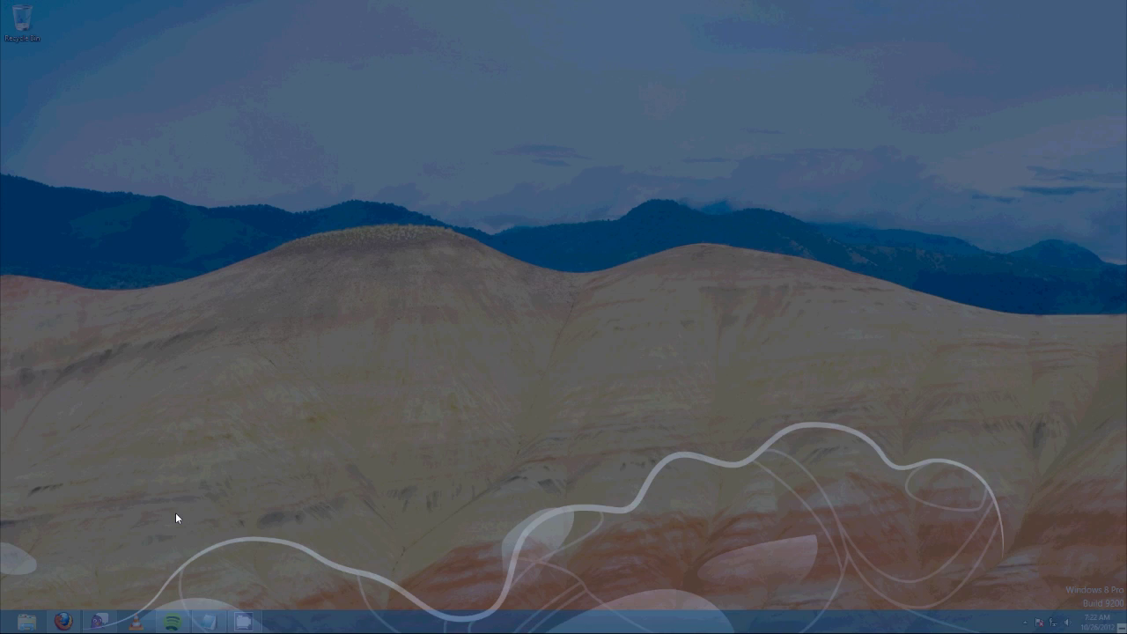
mouse_move(1124, 631)
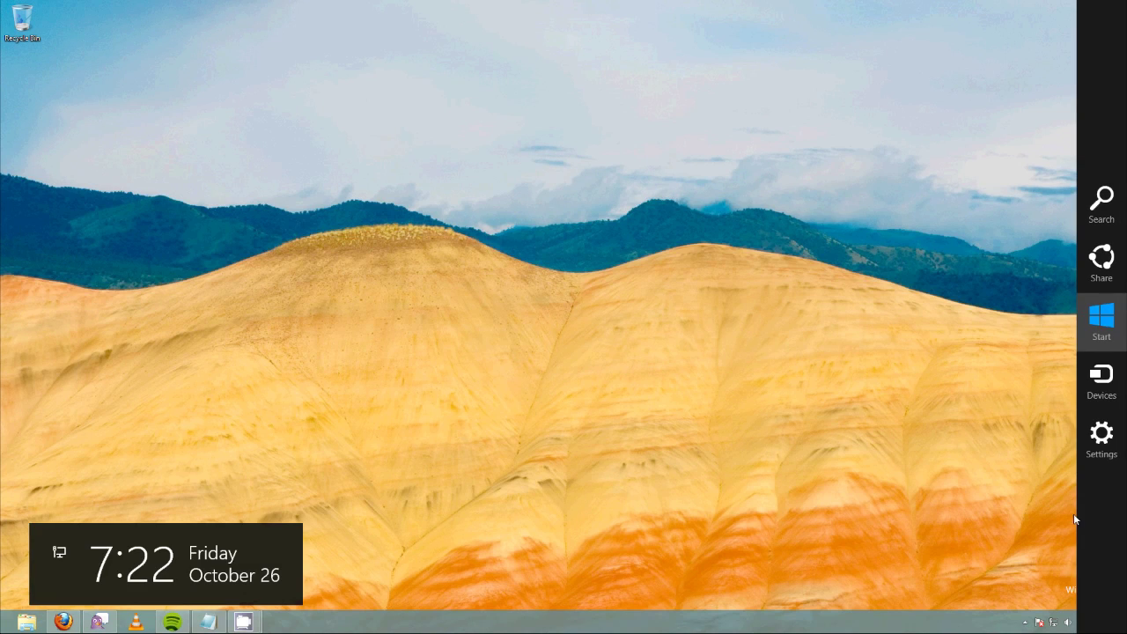
click(1101, 432)
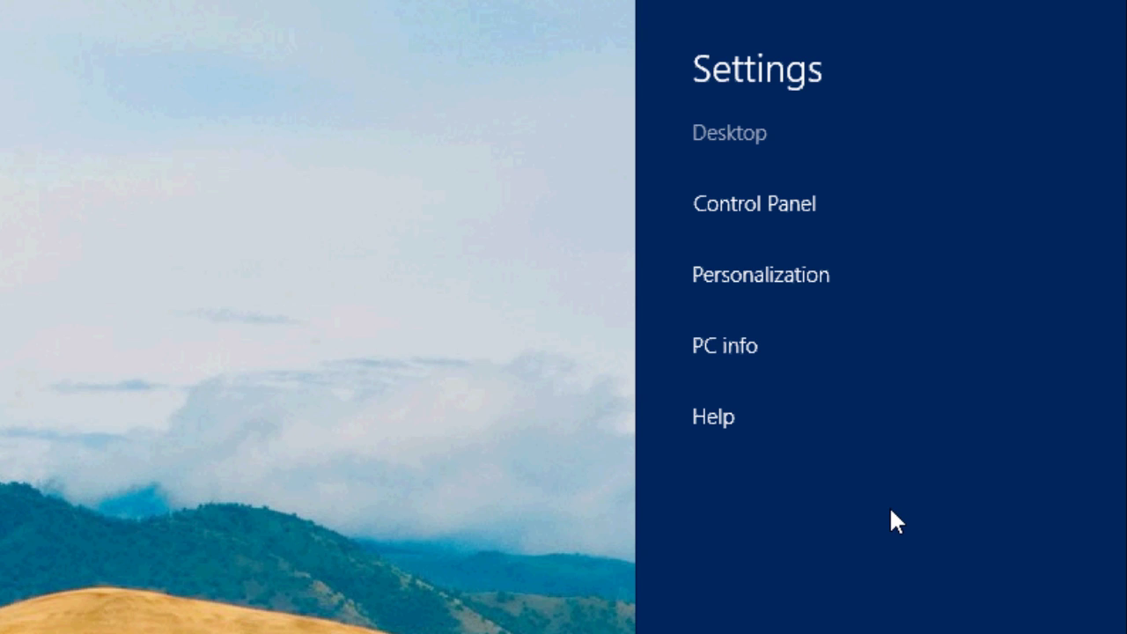
- Return to the Start screen and cycle through all the running apps and desktop windows, ending in Calendar
key(super)
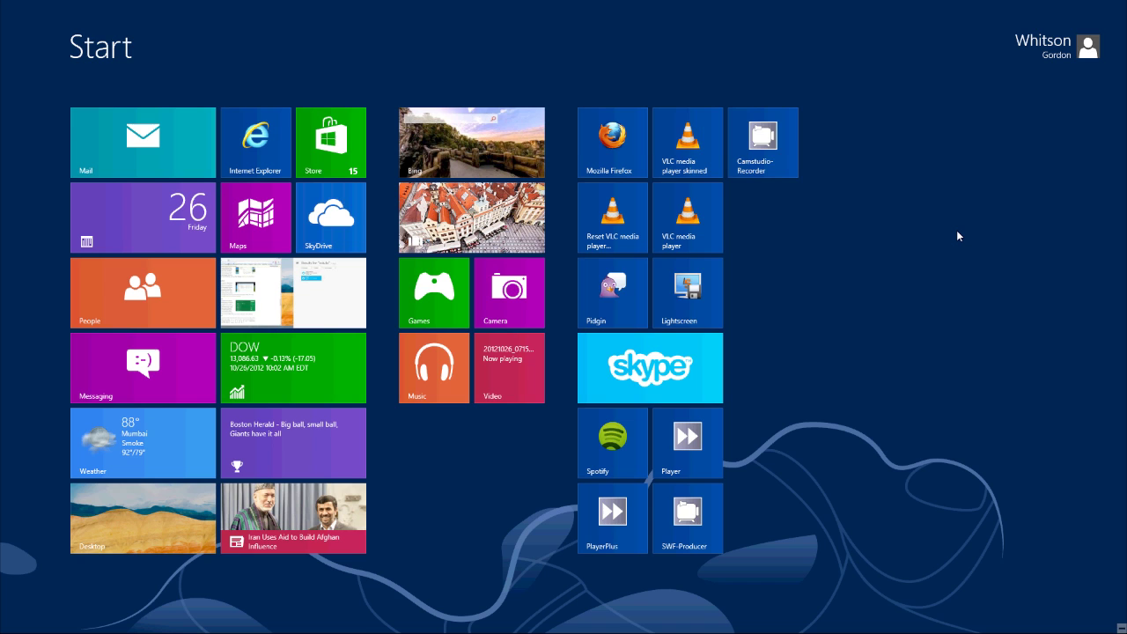
key(alt+Tab)
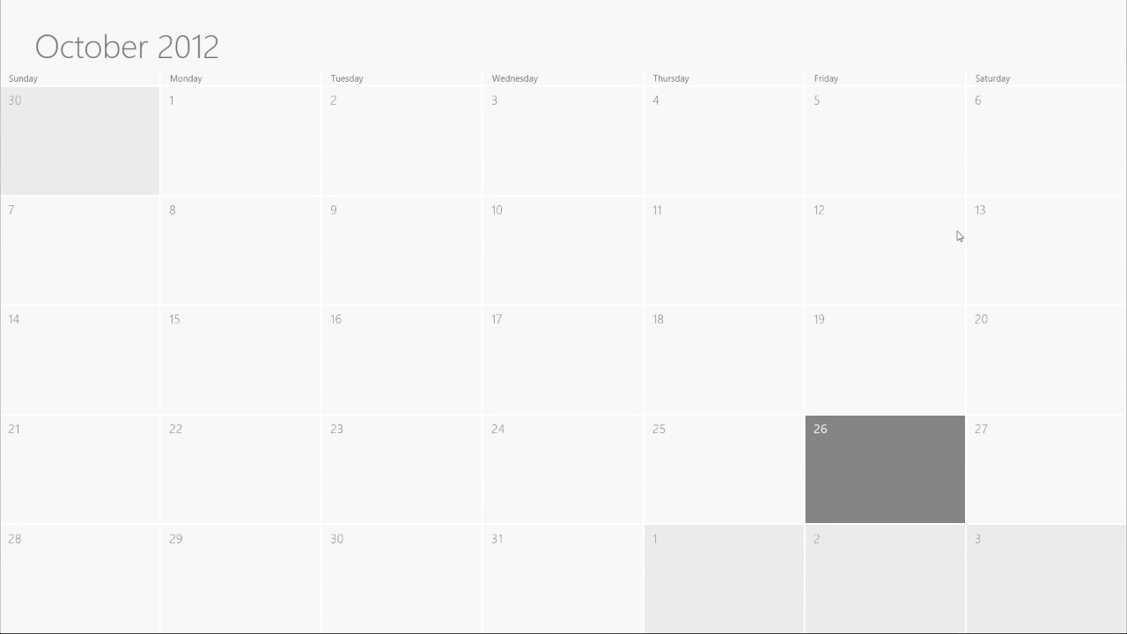
key(alt+Tab)
key(alt+Tab)
key(alt+Tab)
key(alt+Tab)
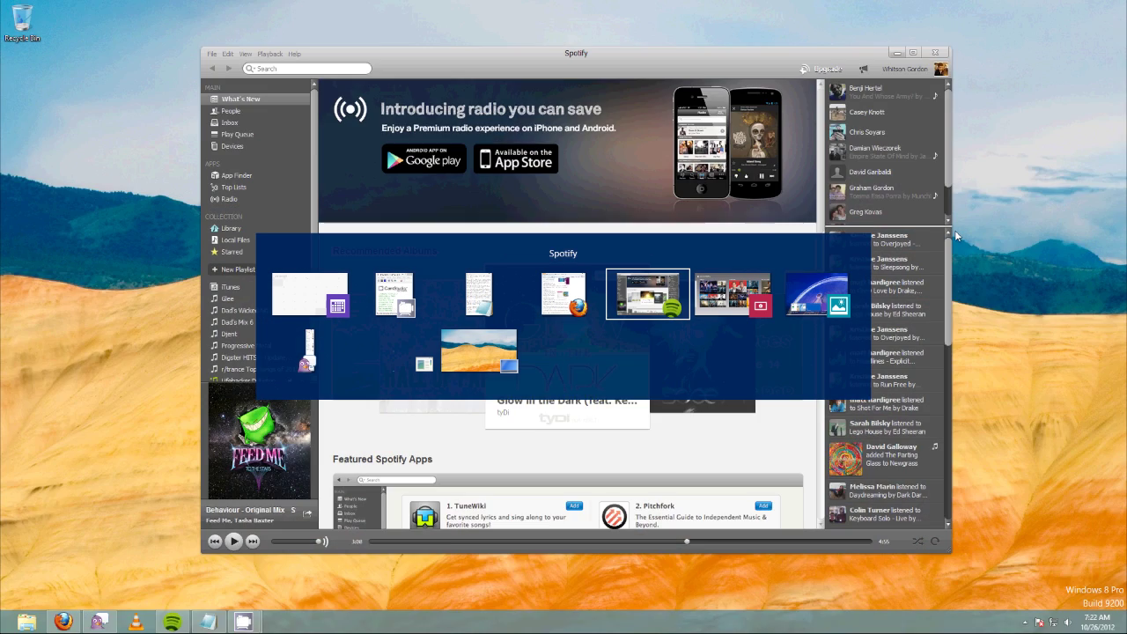
key(alt+Tab)
key(alt+Tab)
key(alt+Tab)
key(alt+Tab)
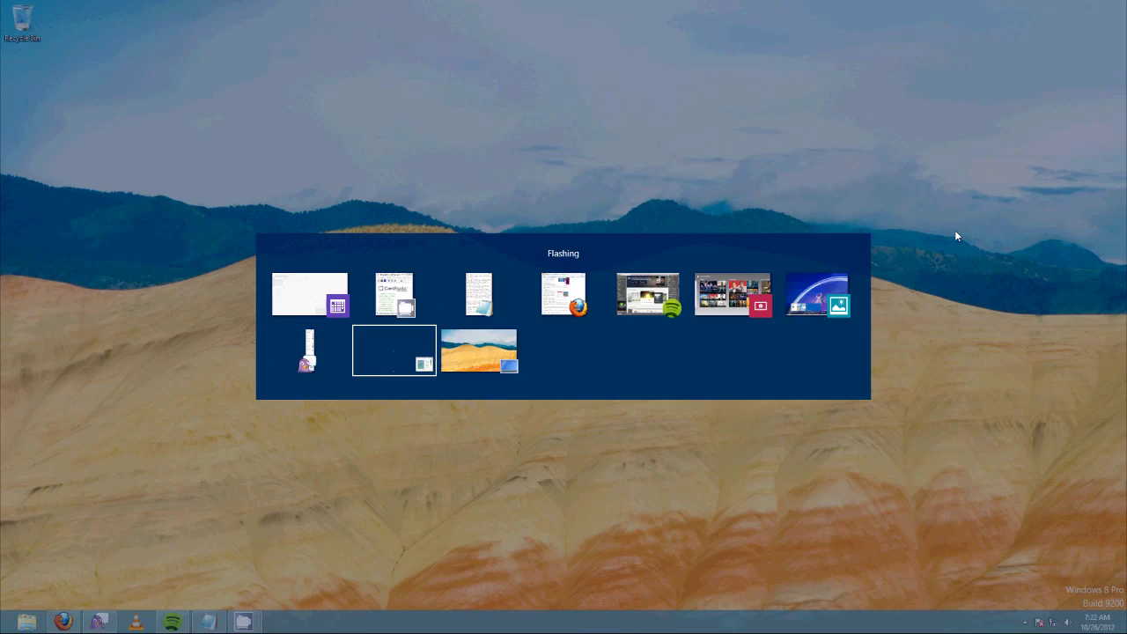
key(alt+Tab)
key(alt+Tab)
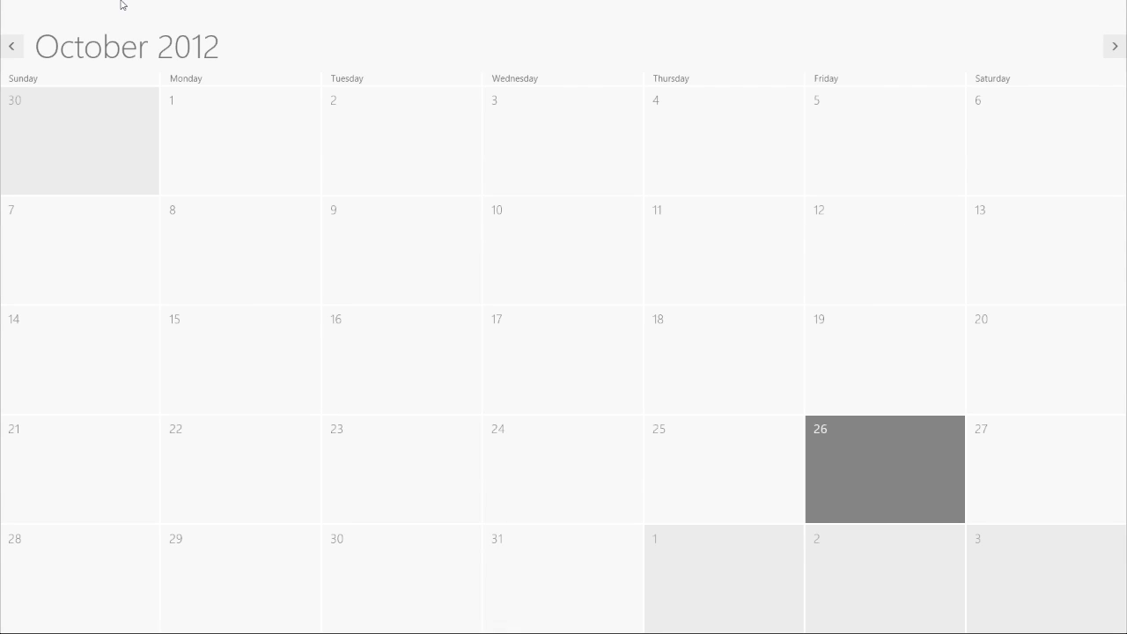
- Snap the running Video app beside Calendar and shift the divider so Video fills the larger area
mouse_move(2, 3)
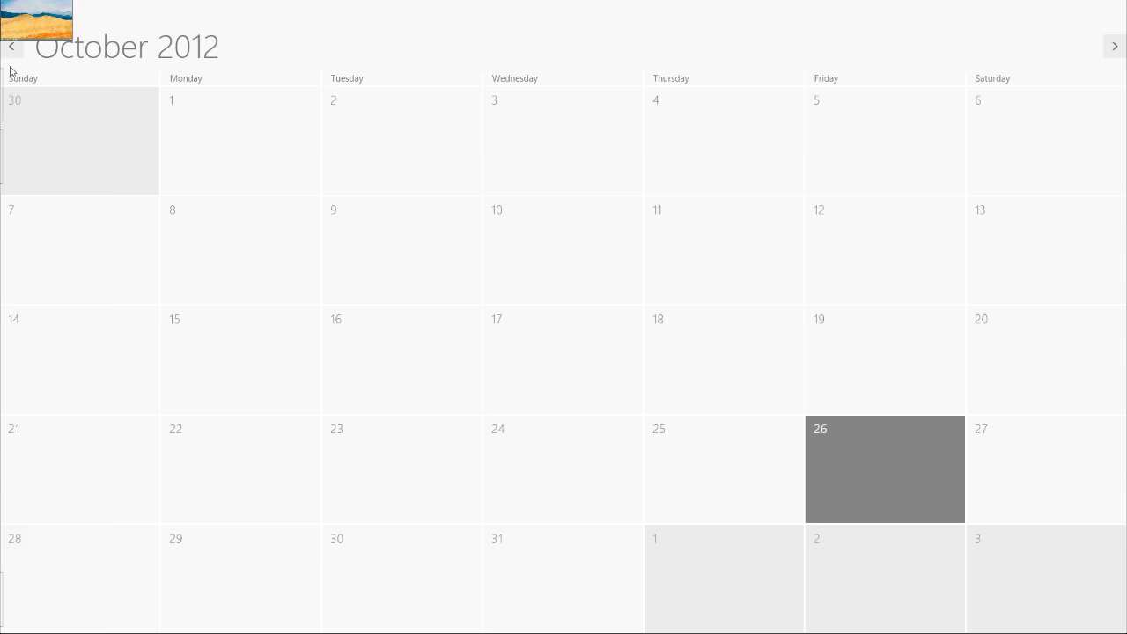
mouse_move(14, 107)
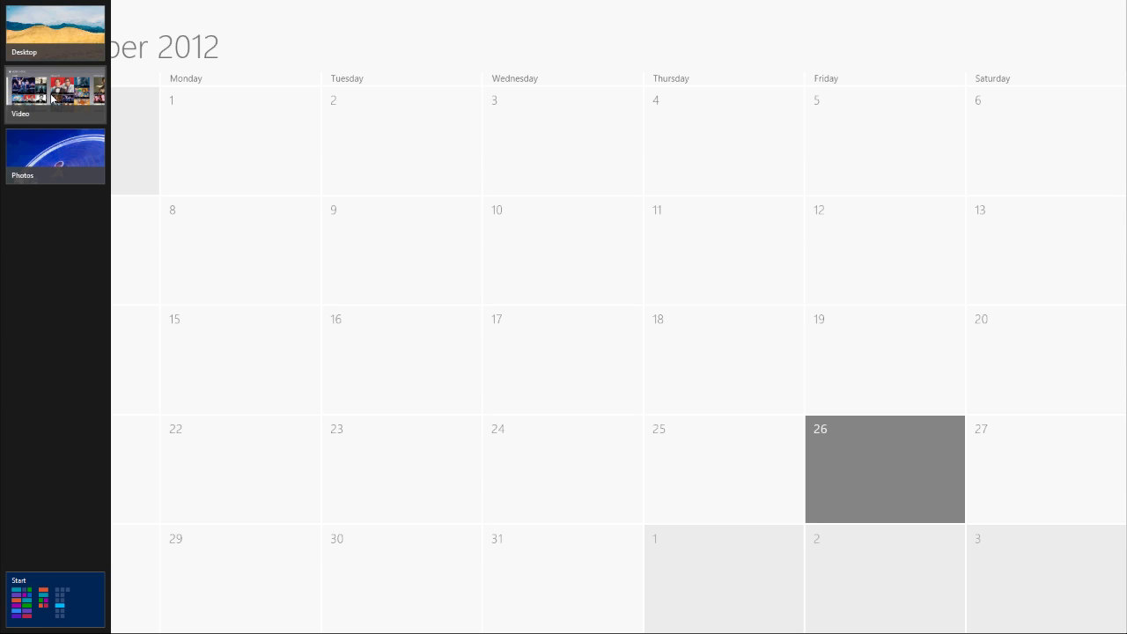
drag(44, 95, 120, 108)
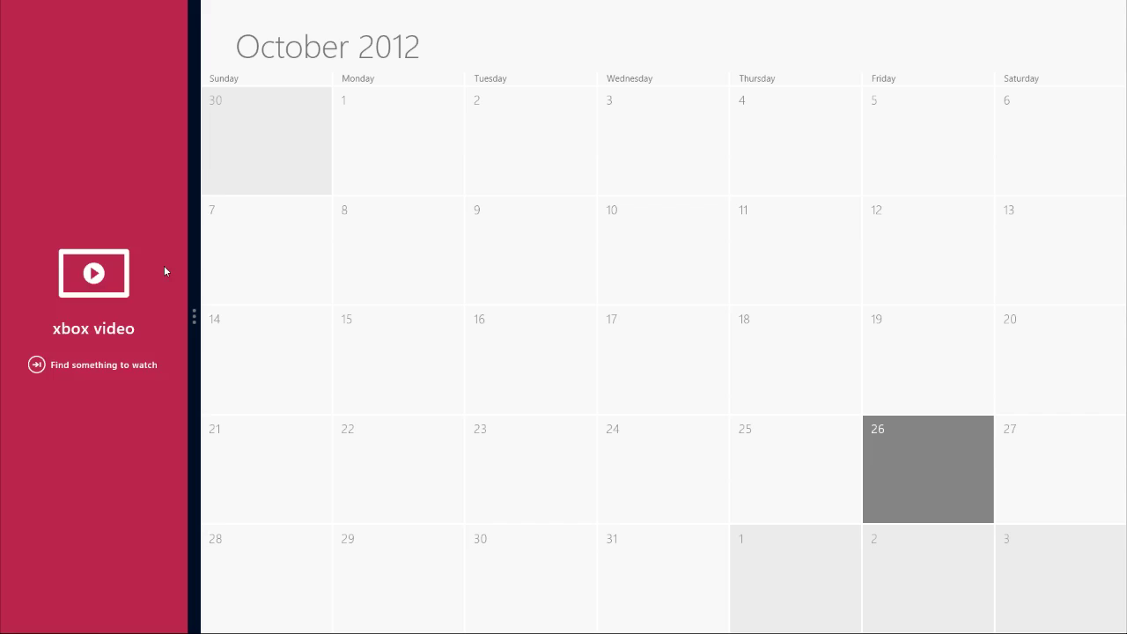
drag(193, 315, 787, 346)
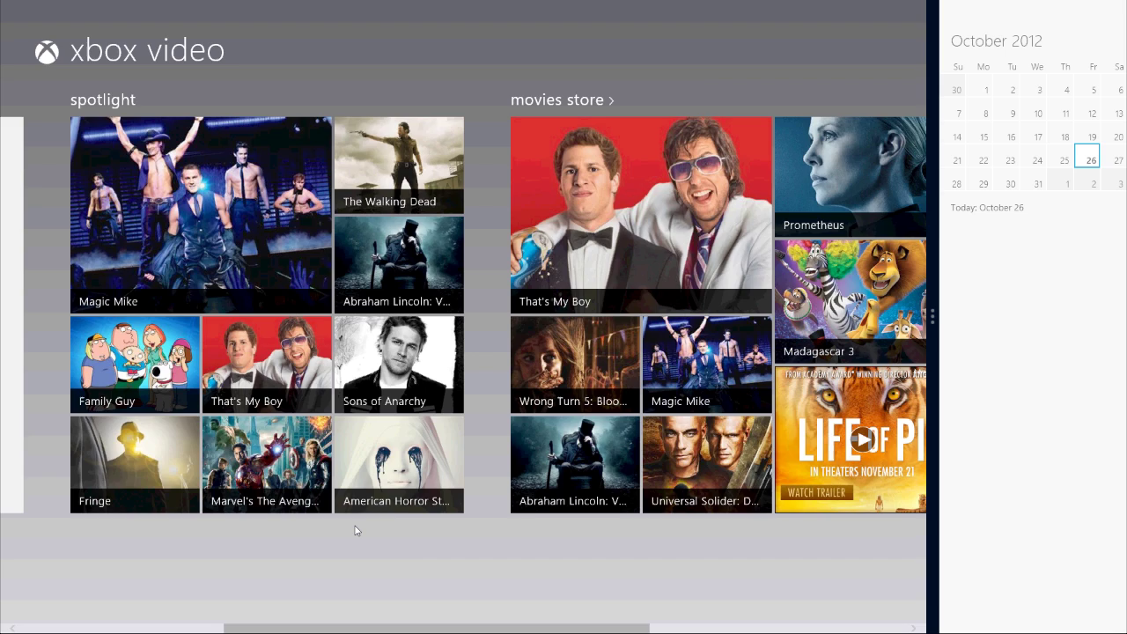
- Show the desktop in the larger area beside the snapped Calendar and return to the Start screen
key(super+d)
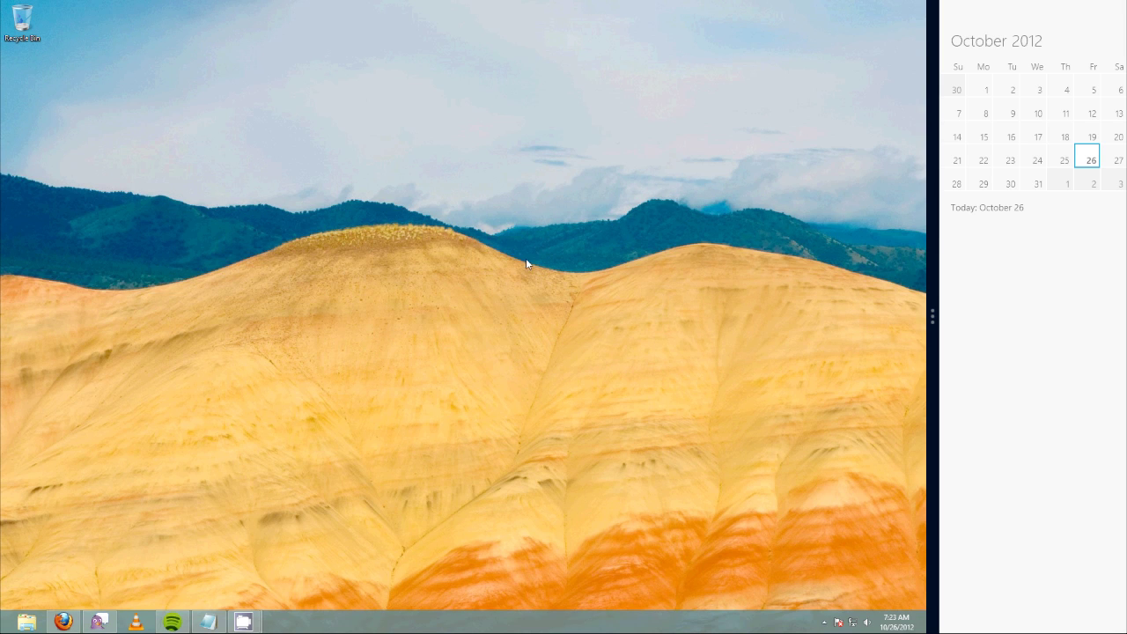
drag(526, 261, 405, 414)
key(super)
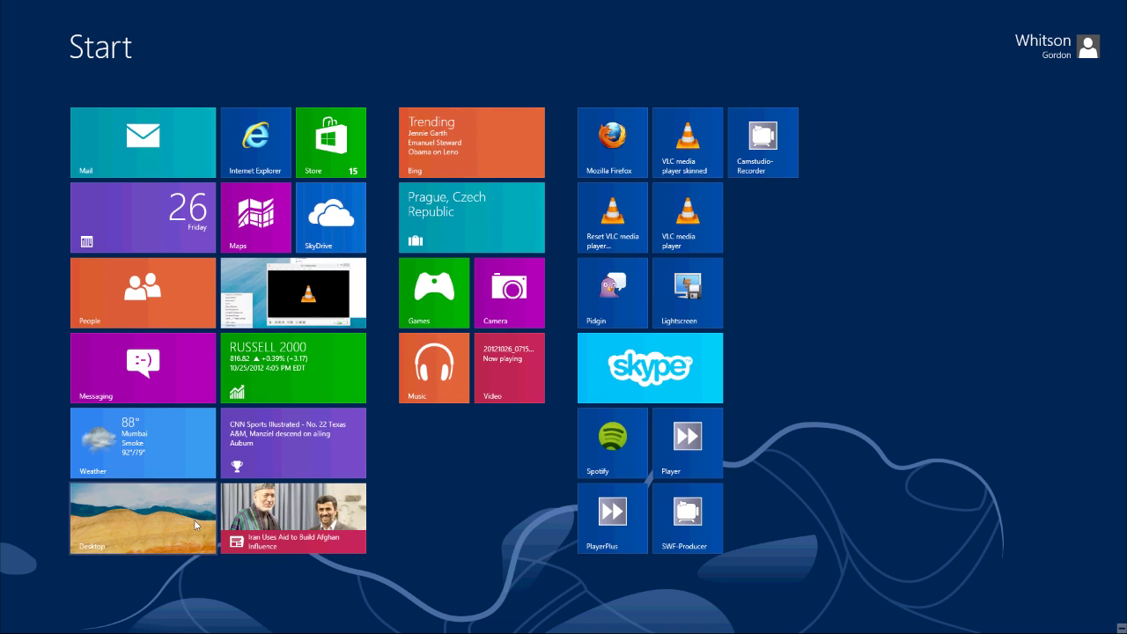
- Go back to the desktop and dismiss the snapped Calendar so the desktop fills the whole screen
key(super+d)
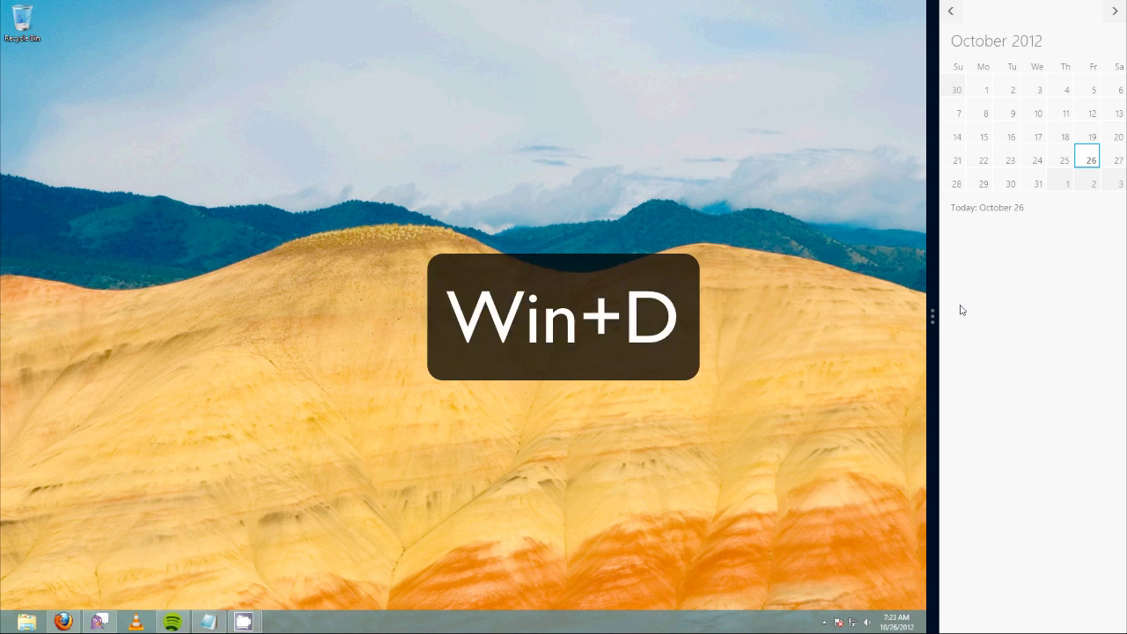
drag(932, 316, 1084, 309)
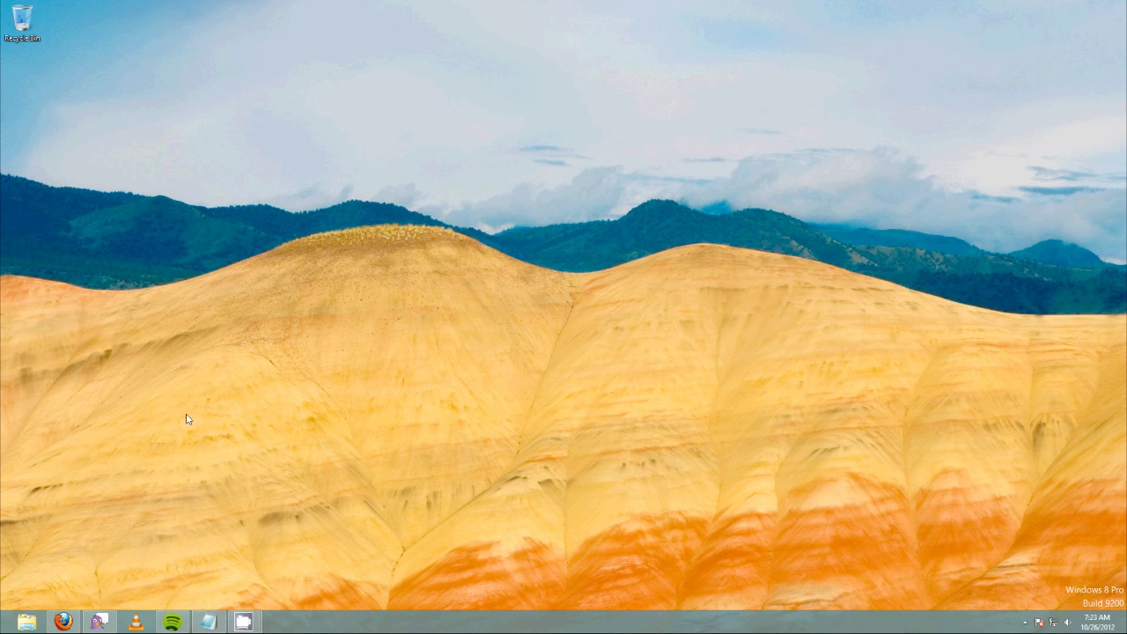
- Launch VLC media player from its pinned desktop shortcut and close it
click(135, 622)
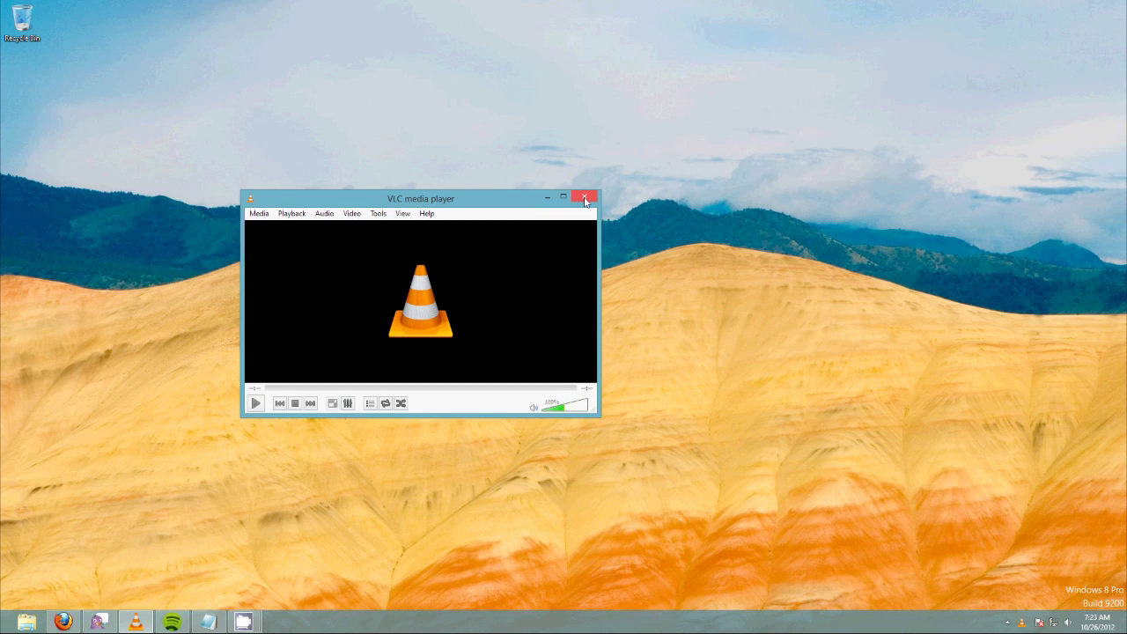
click(585, 201)
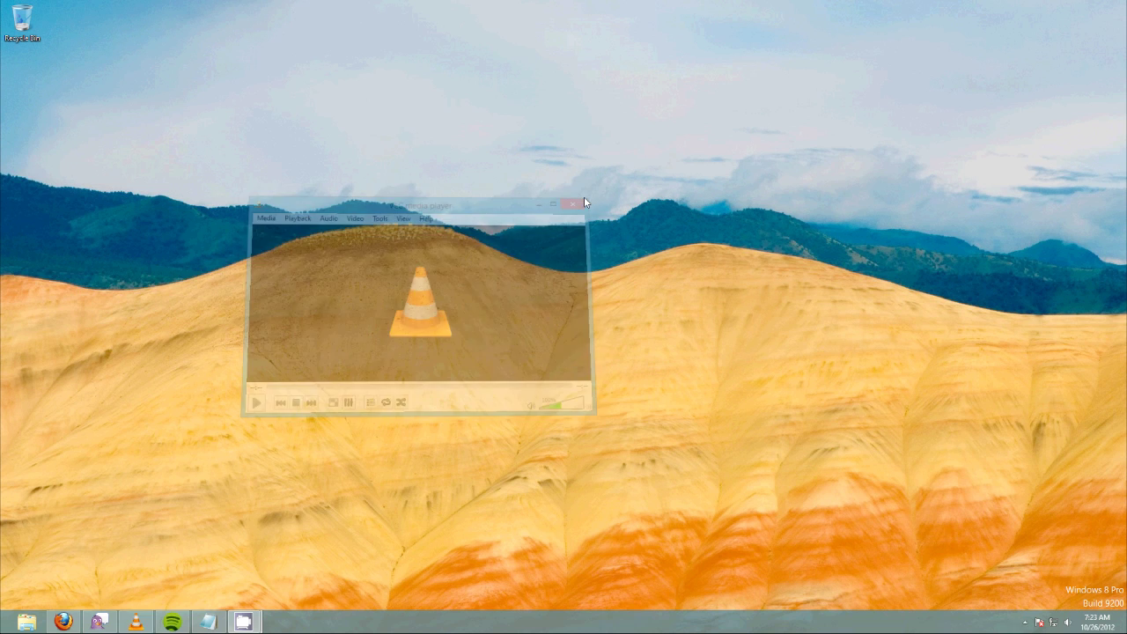
- Bring up Spotify from the Start screen and minimize its window
key(super)
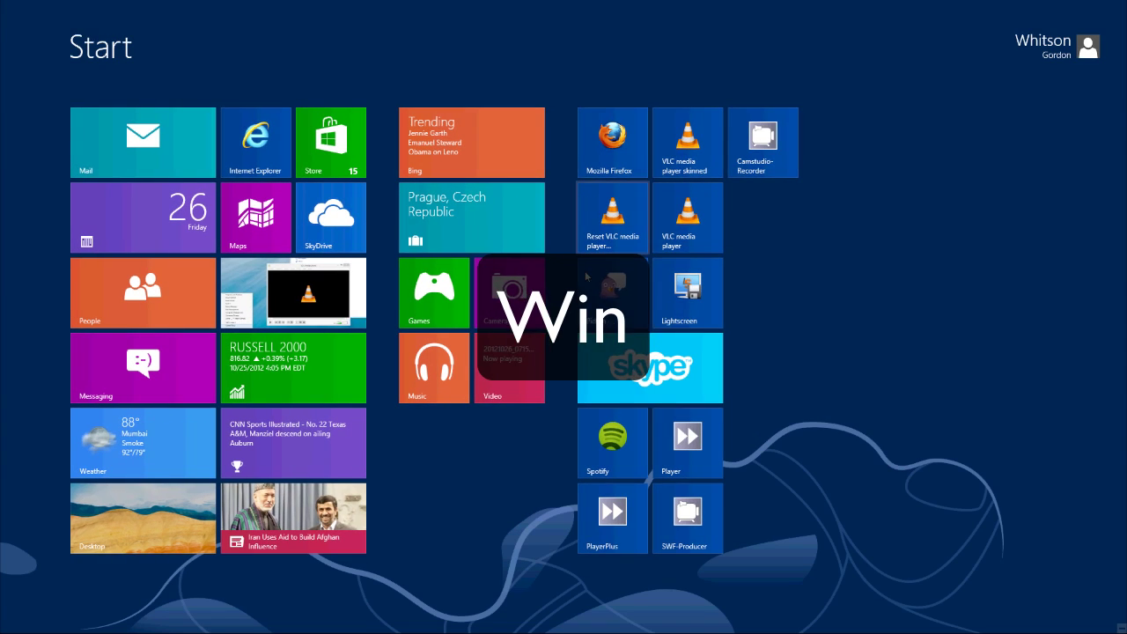
click(618, 446)
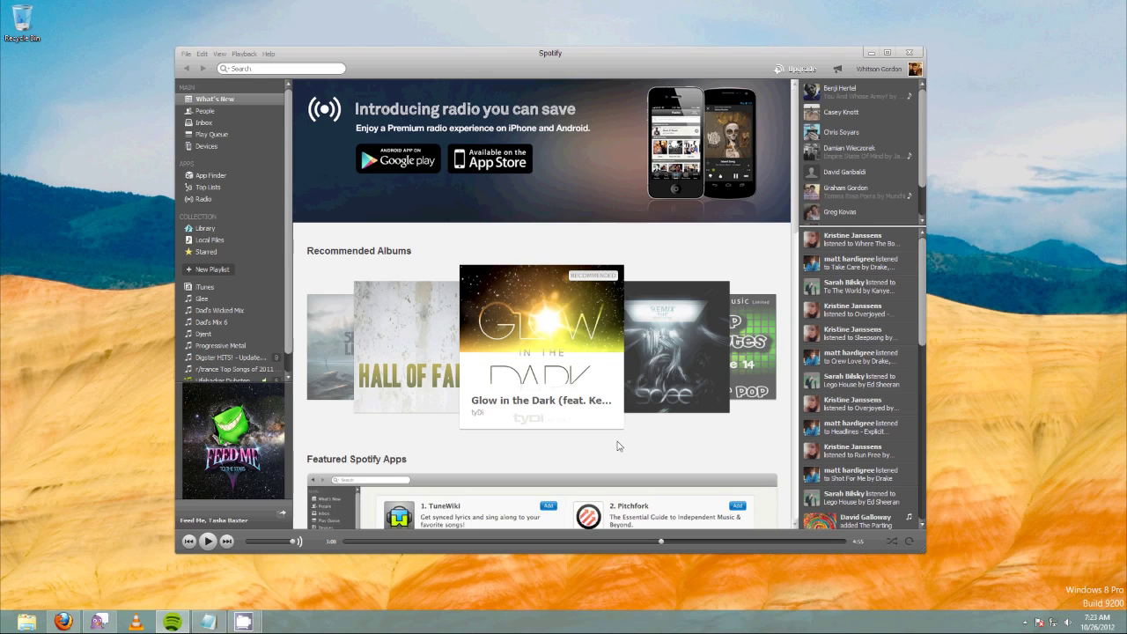
click(869, 53)
- Launch VLC media player by searching for "vlc" from the Start screen and close it
key(super)
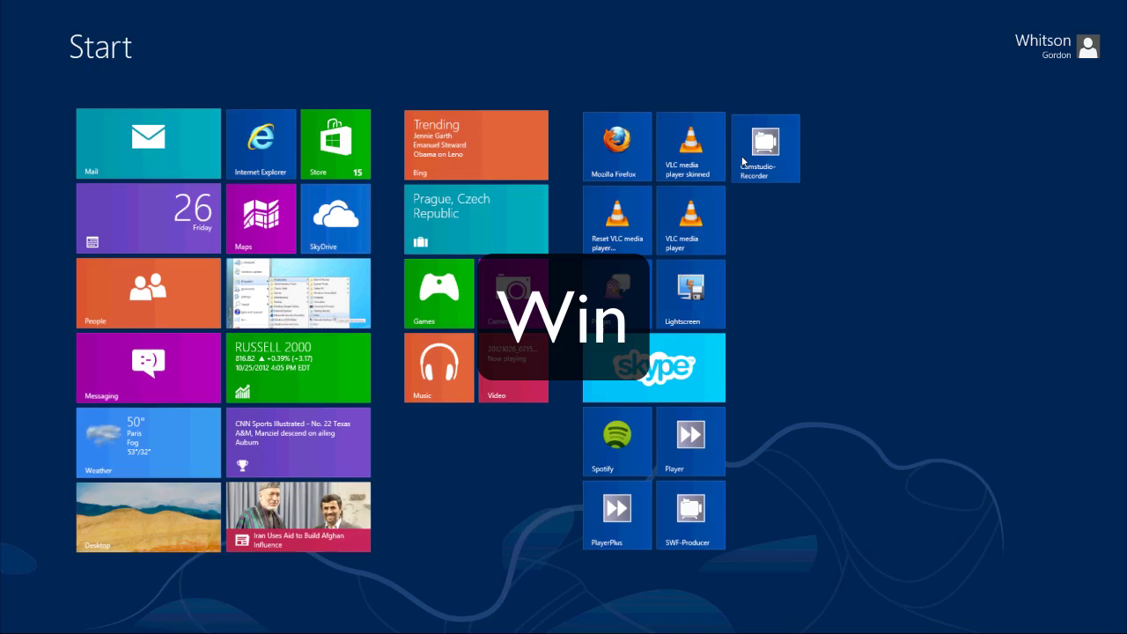
text(vlc)
key(Return)
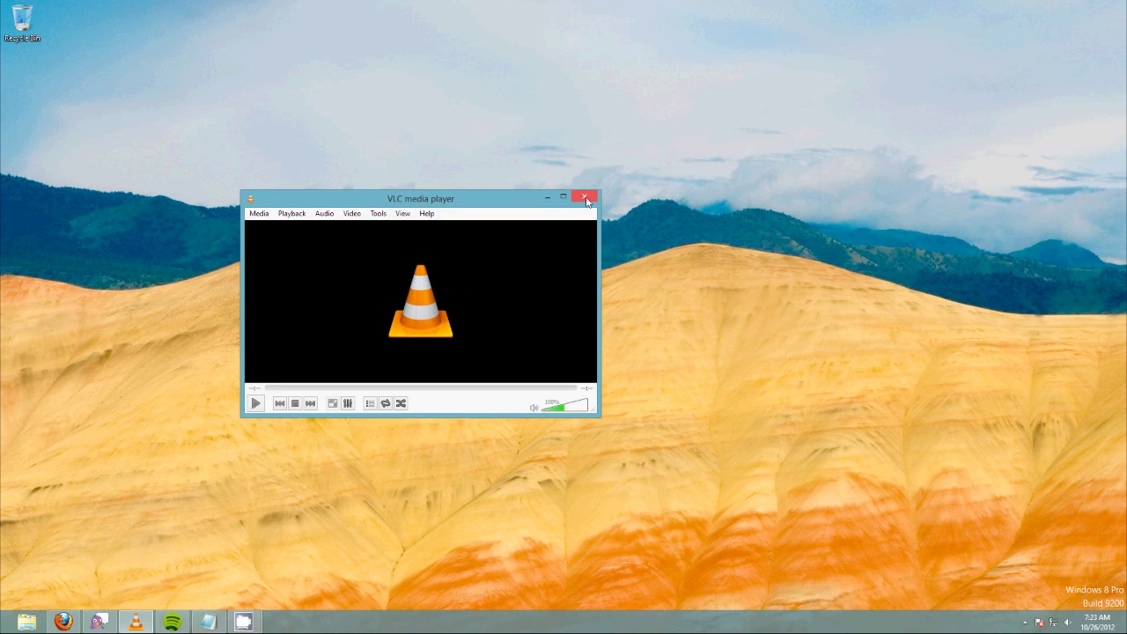
click(585, 198)
- Open the Settings charm for the desktop
key(super+c)
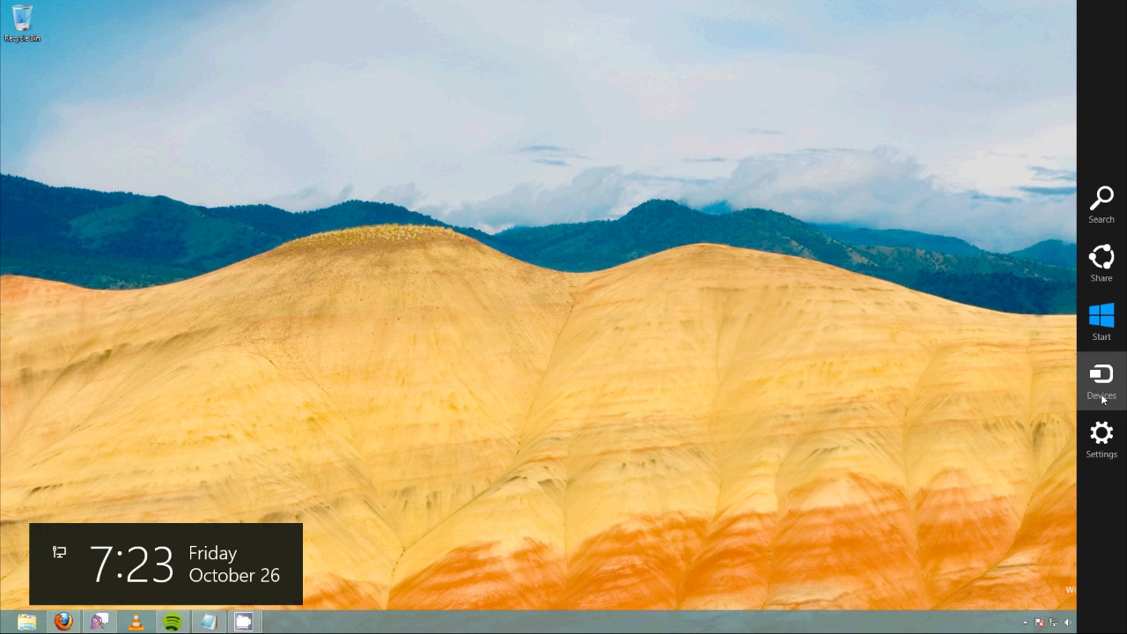
click(1102, 433)
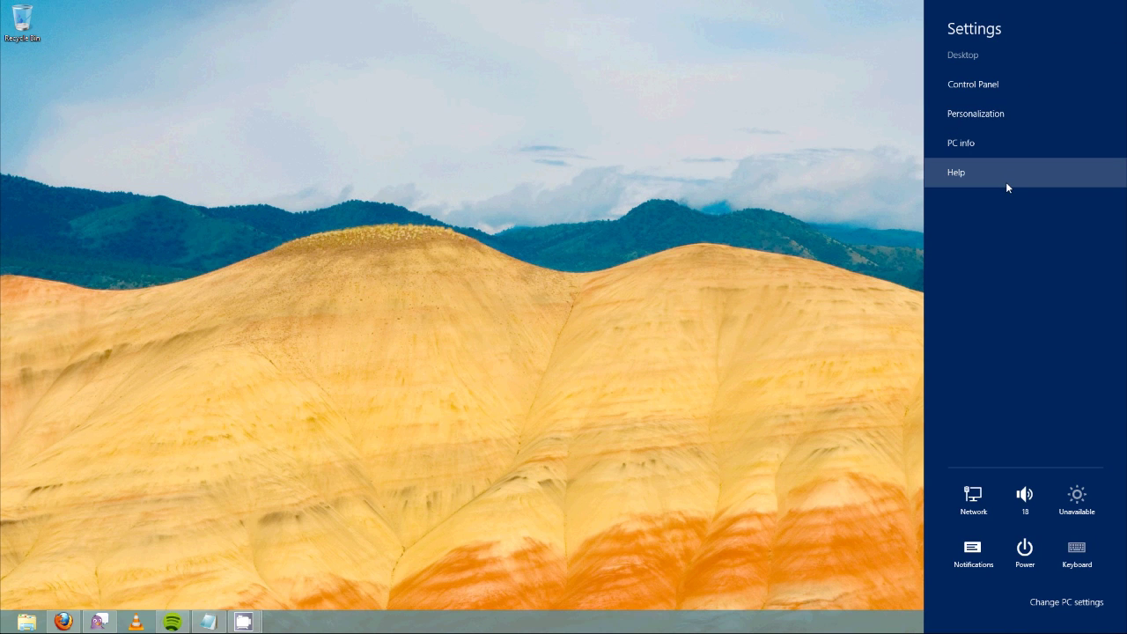
- Dismiss the Settings charm, view the desktop's quick-access menu of system tools, and close it without choosing an entry
click(712, 267)
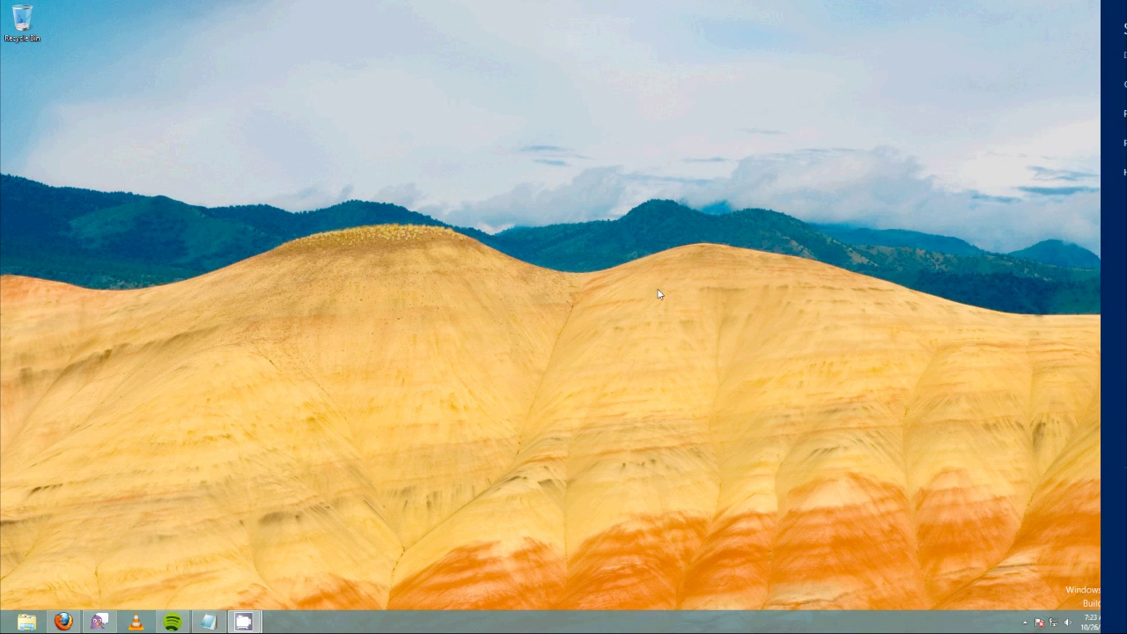
key(super+x)
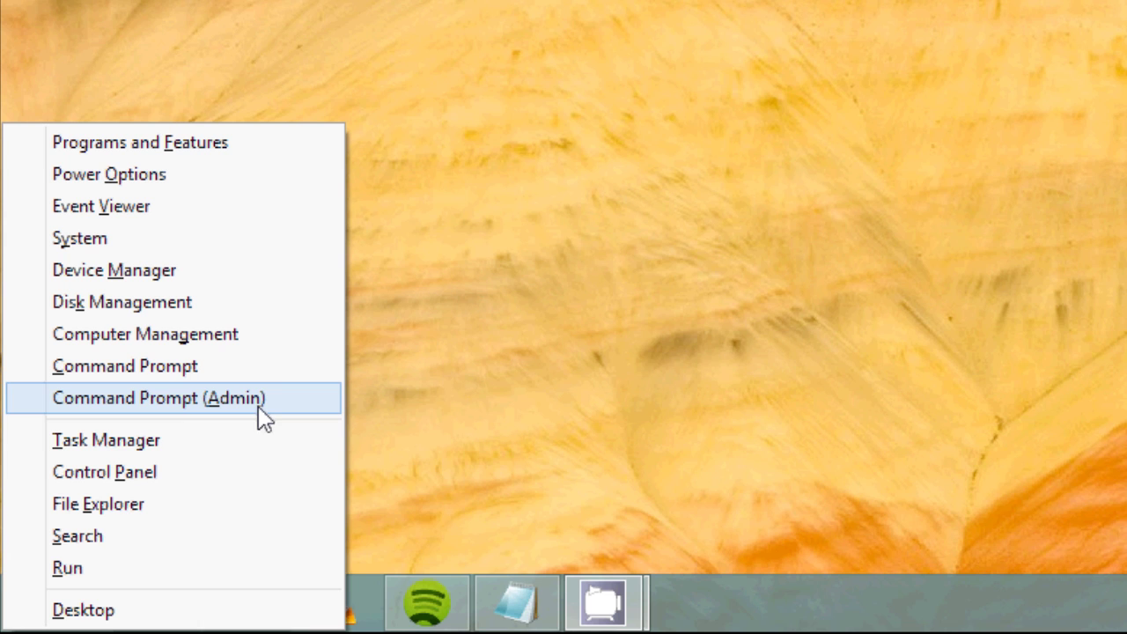
click(876, 77)
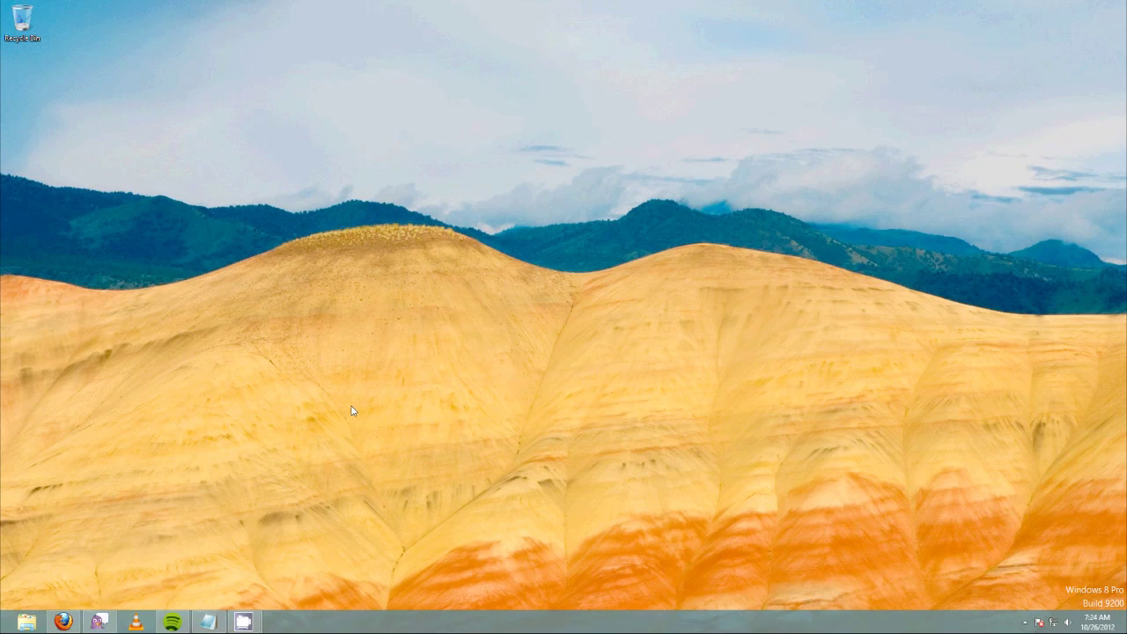
- Show the hidden notification area icons on the taskbar and hide them again
click(1024, 622)
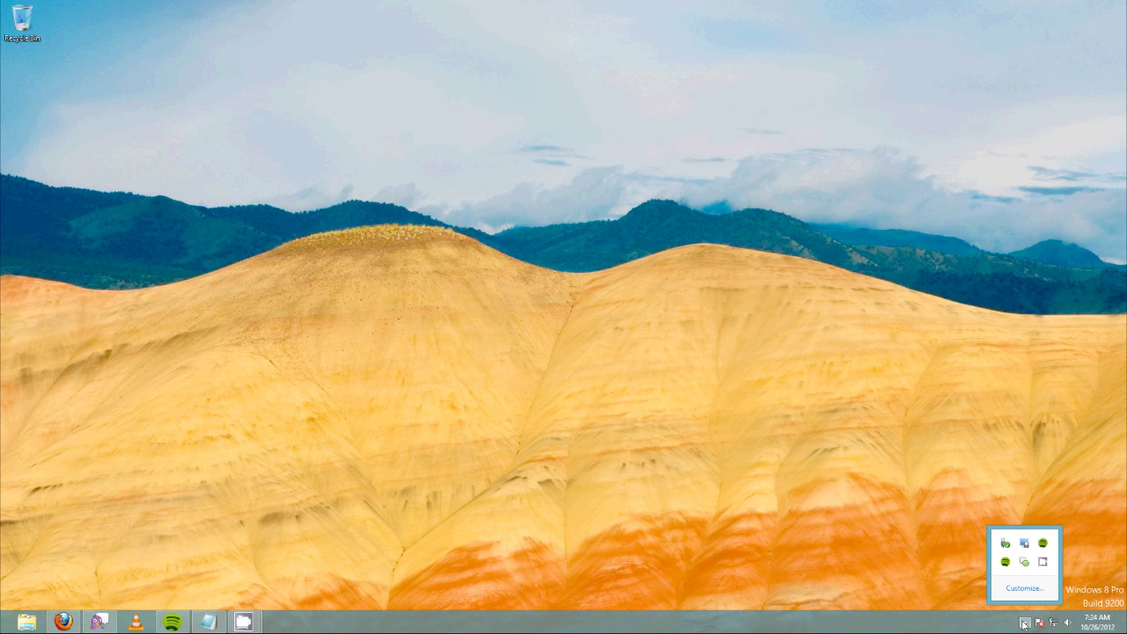
click(1024, 623)
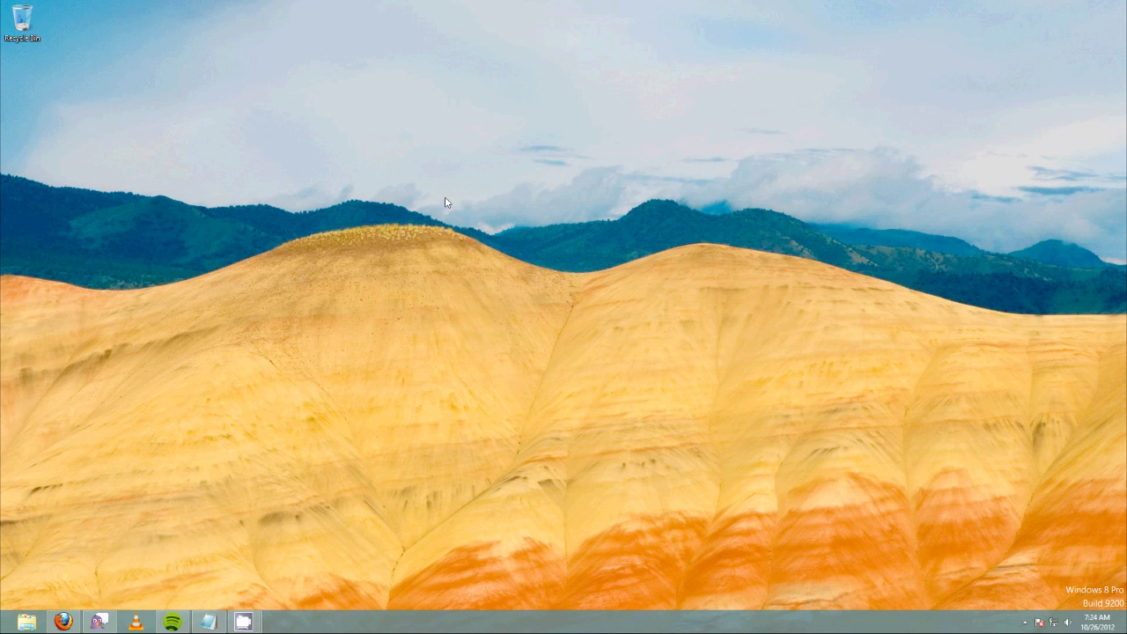
- Open the desktop's Settings charm and display its Power options
key(super+c)
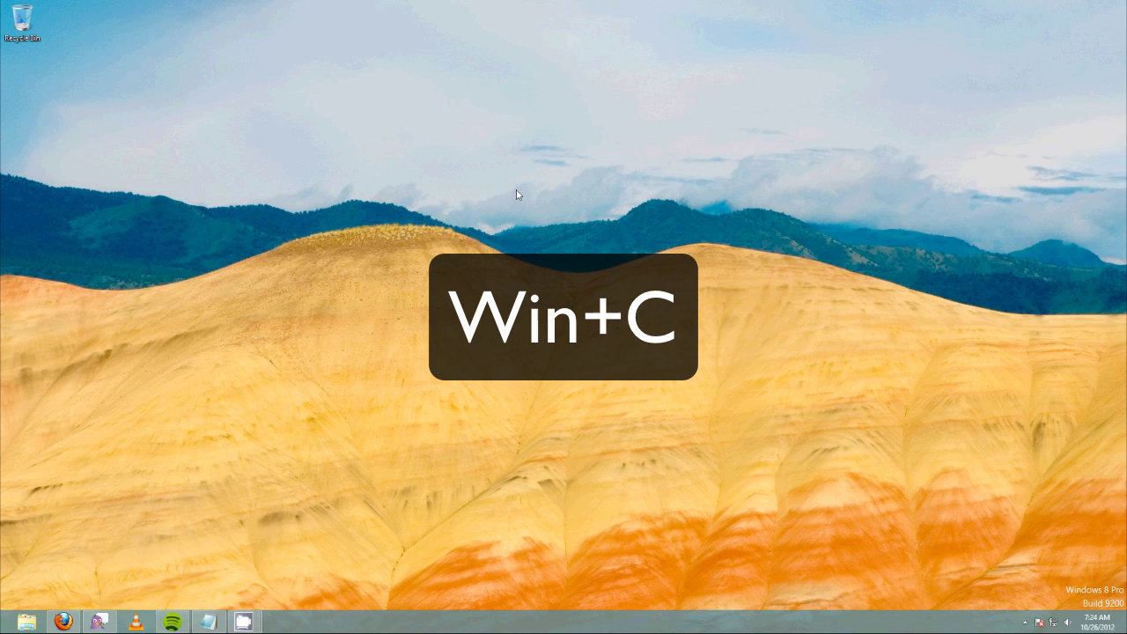
click(1092, 430)
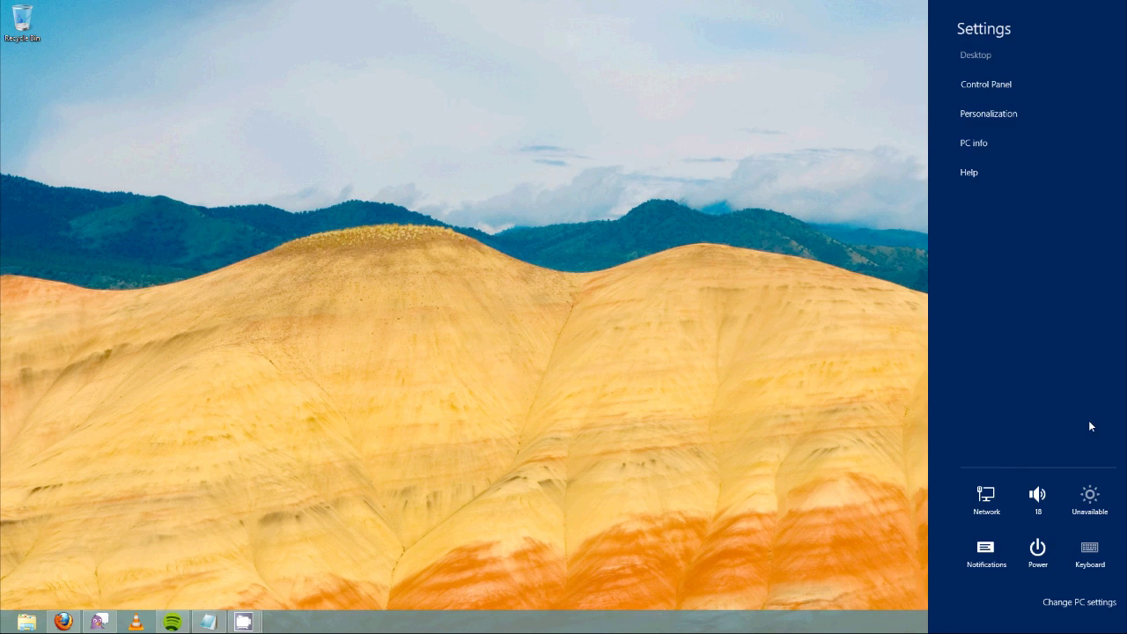
click(1029, 549)
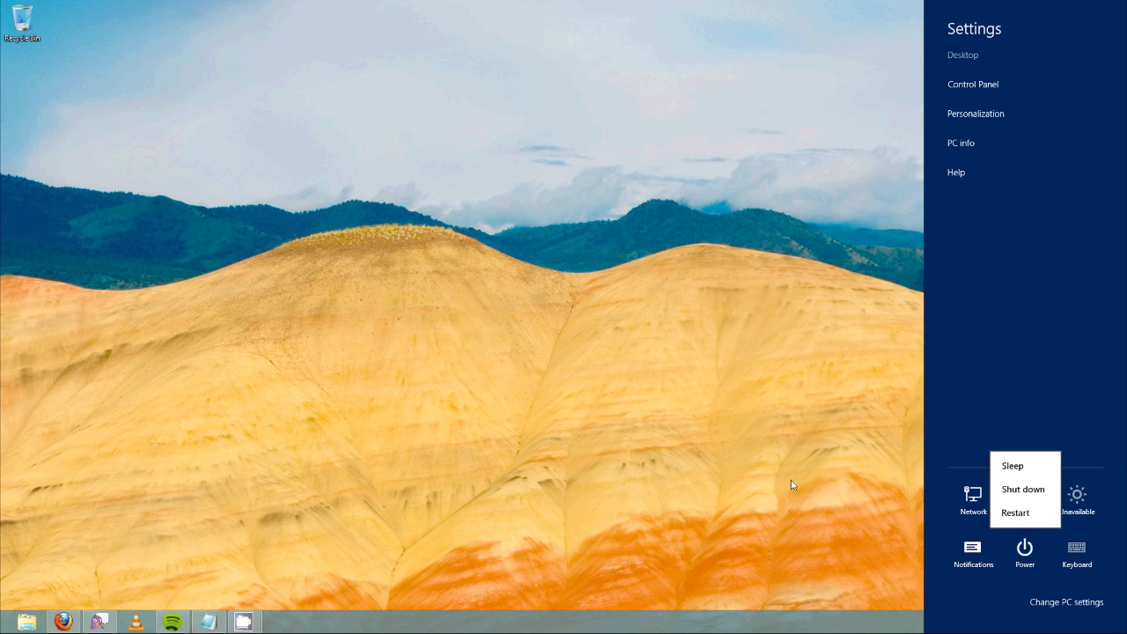
- Go to the Start screen, display the user account options, and dismiss them without choosing one
key(super)
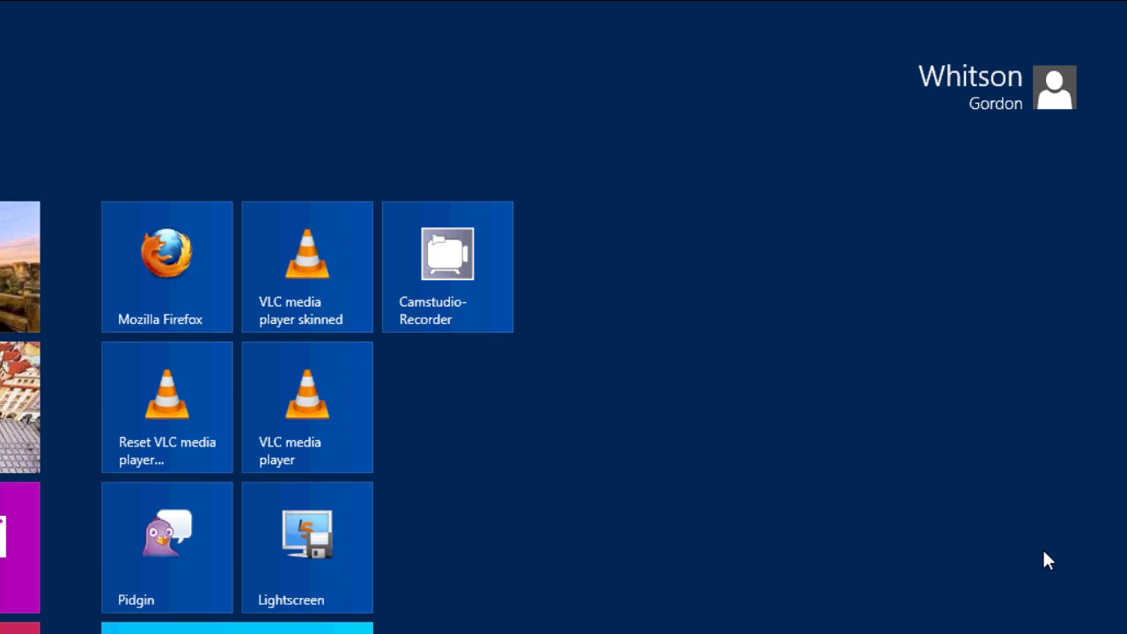
click(1047, 88)
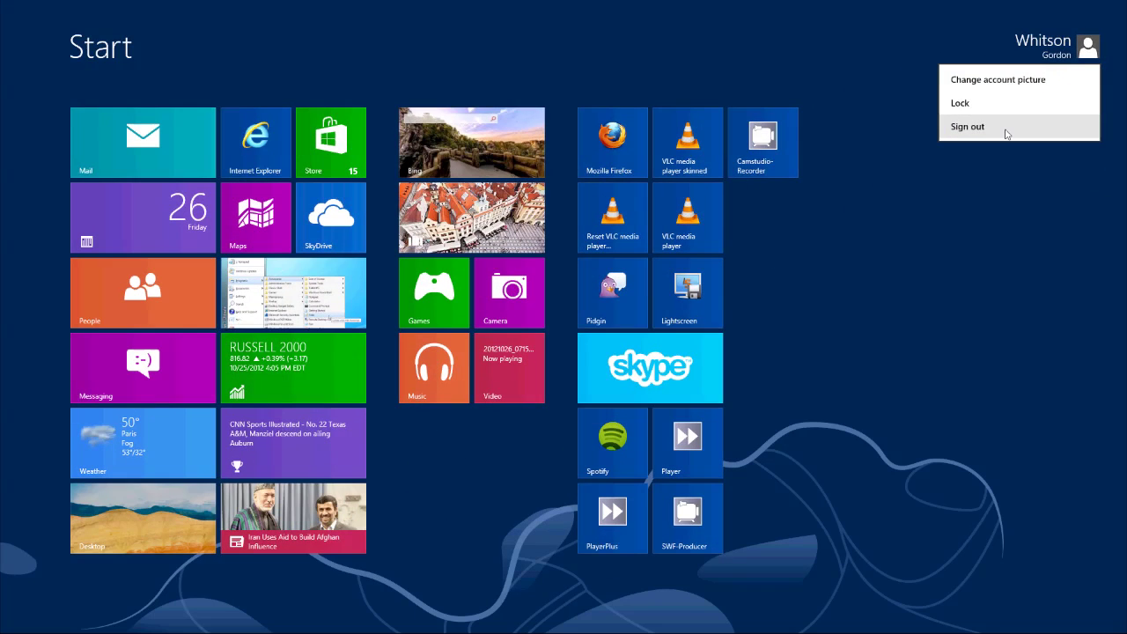
click(914, 272)
- Reveal the list of running apps and bring Calendar out of it to fill the whole screen
mouse_move(3, 6)
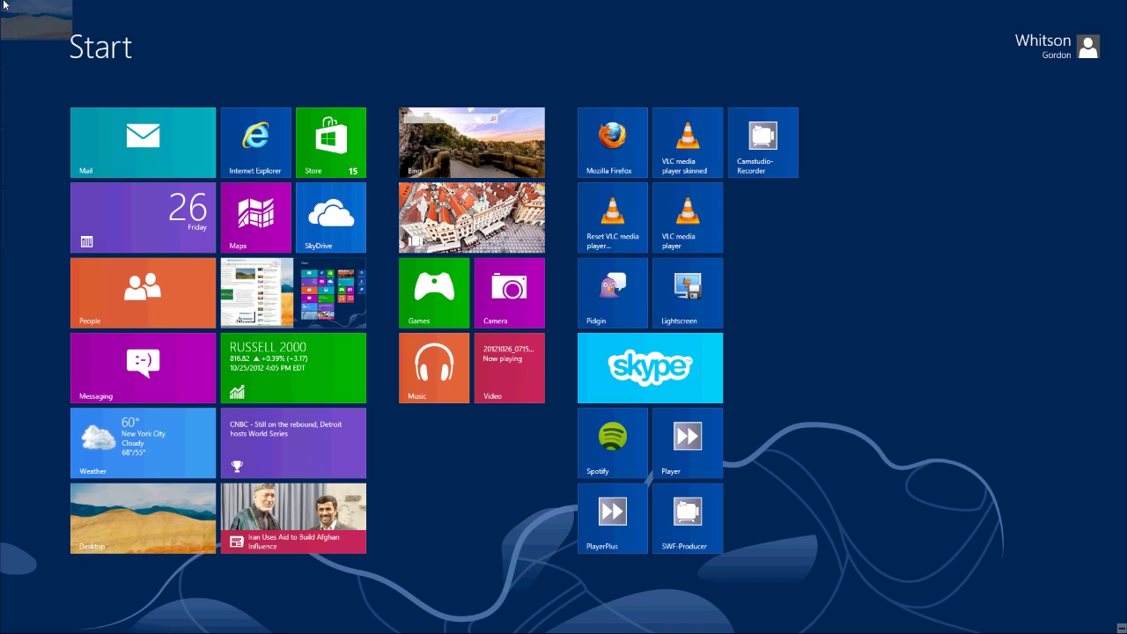
mouse_move(7, 99)
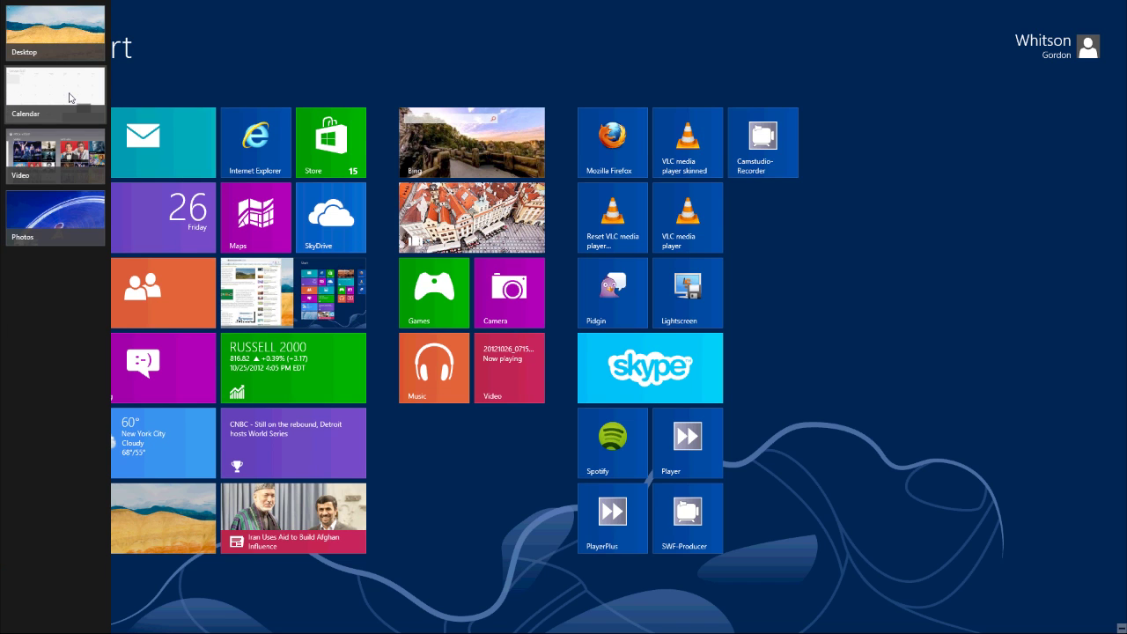
drag(70, 98, 82, 223)
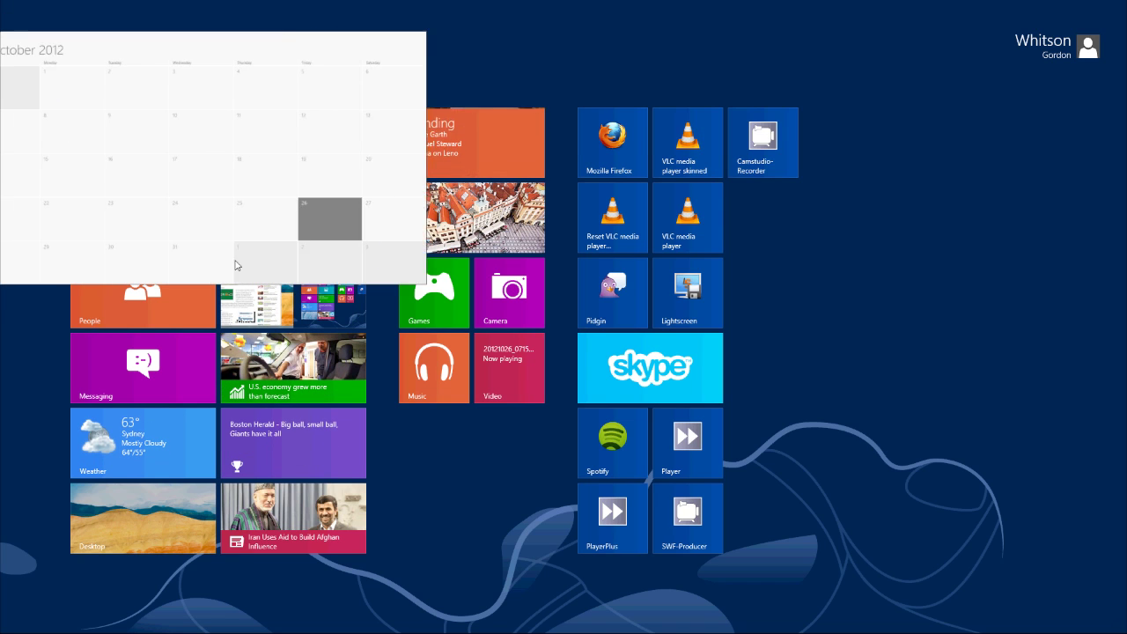
drag(236, 265, 727, 283)
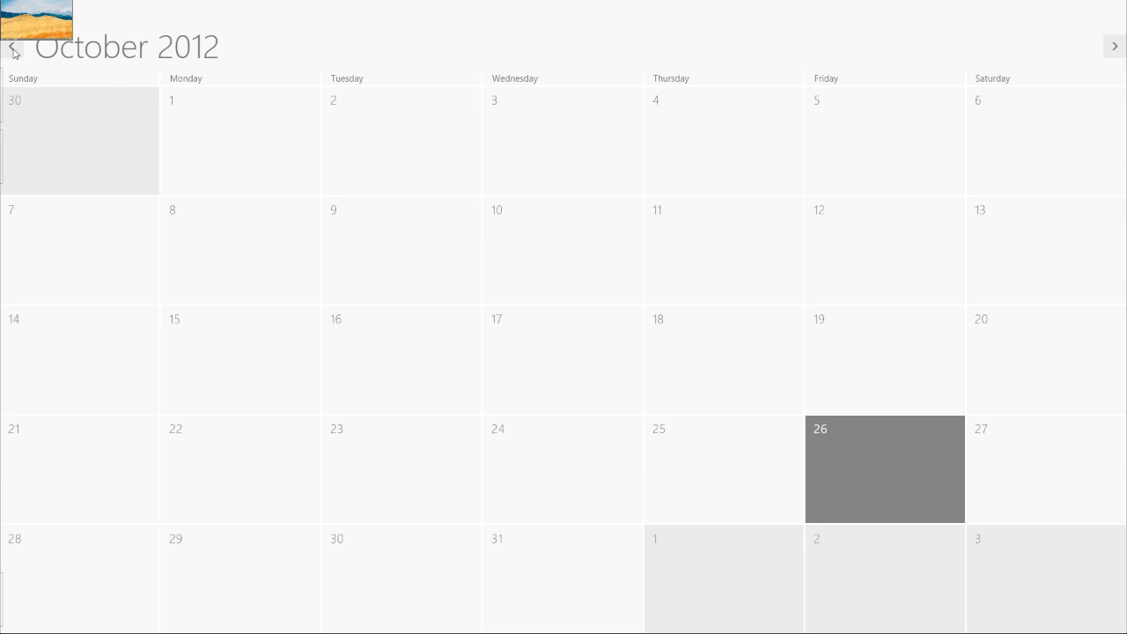
- Pull the Video app out of the list of running apps onto the Calendar screen
mouse_move(20, 121)
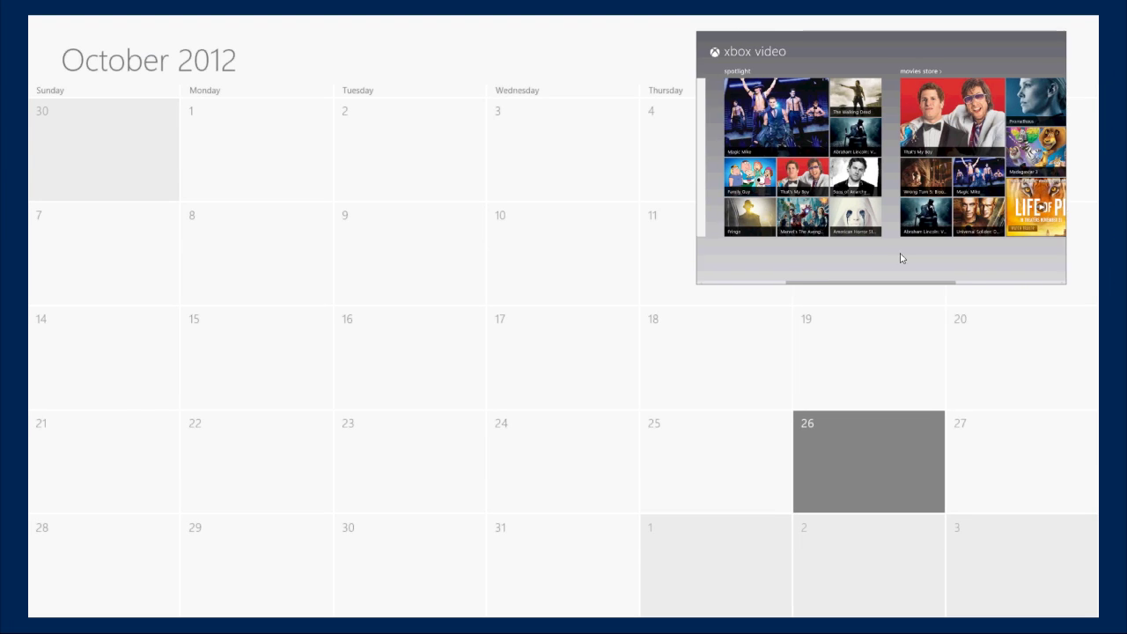